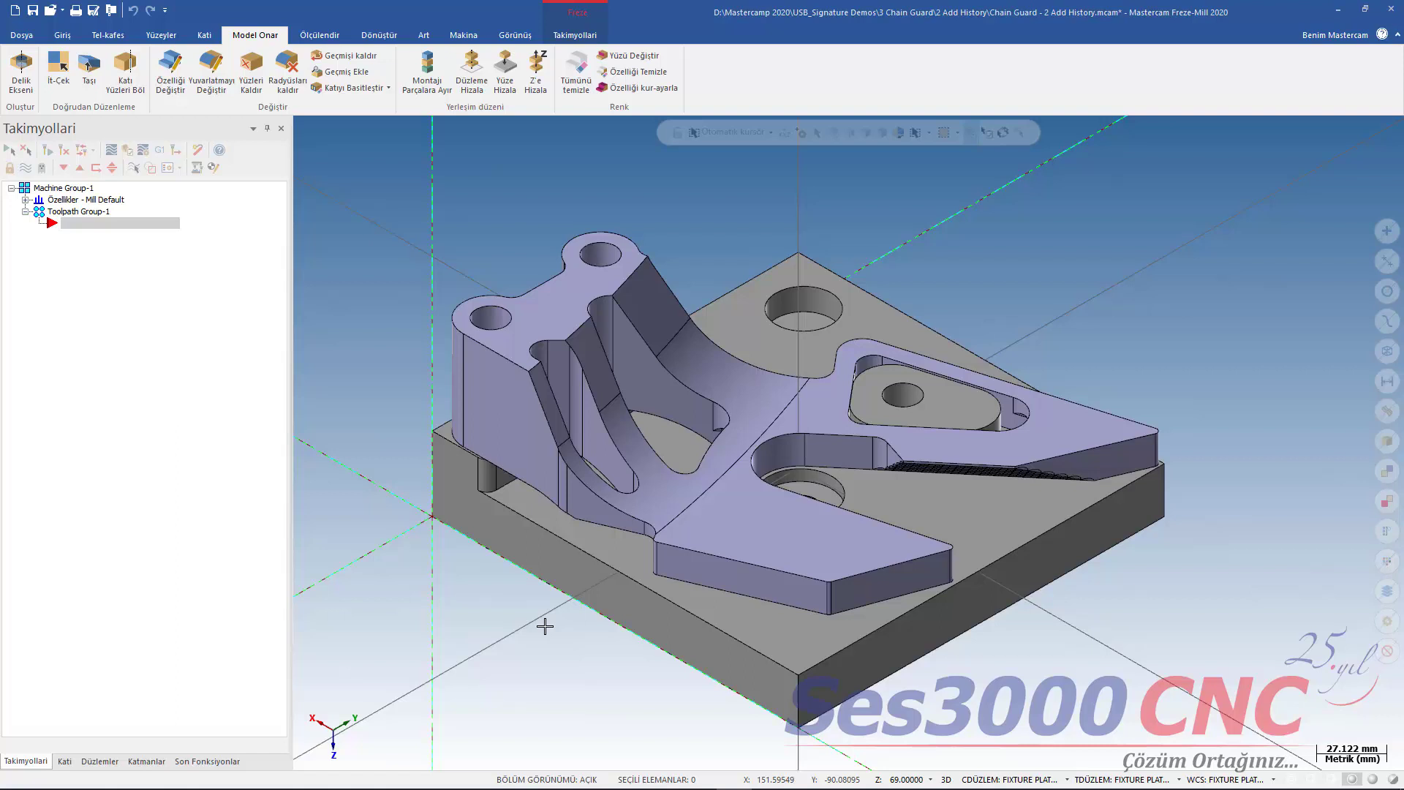
Orbit the part and plate, then start Add History and cancel it with Esc.
middle_click_drag(545, 626, 535, 623)
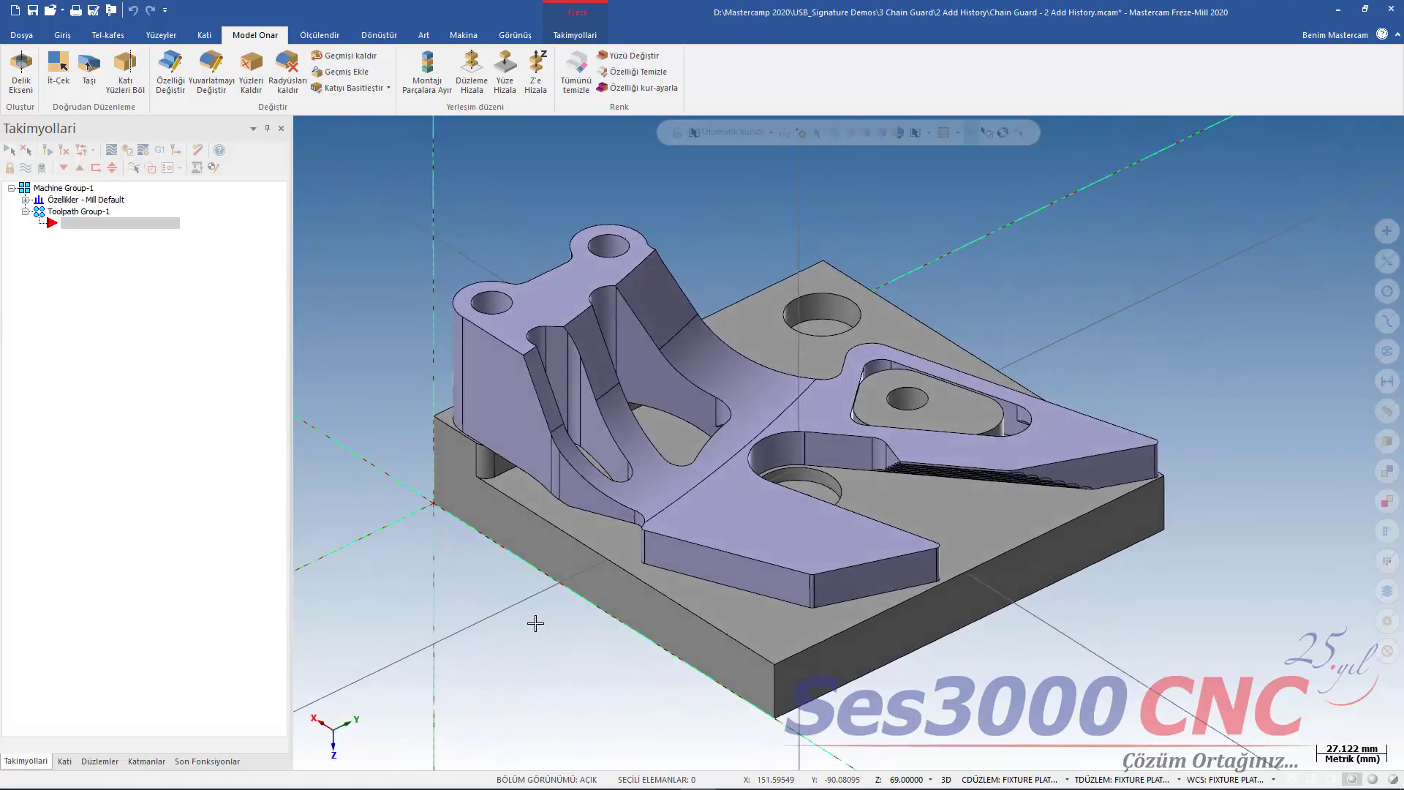
middle_click_drag(539, 629, 546, 647)
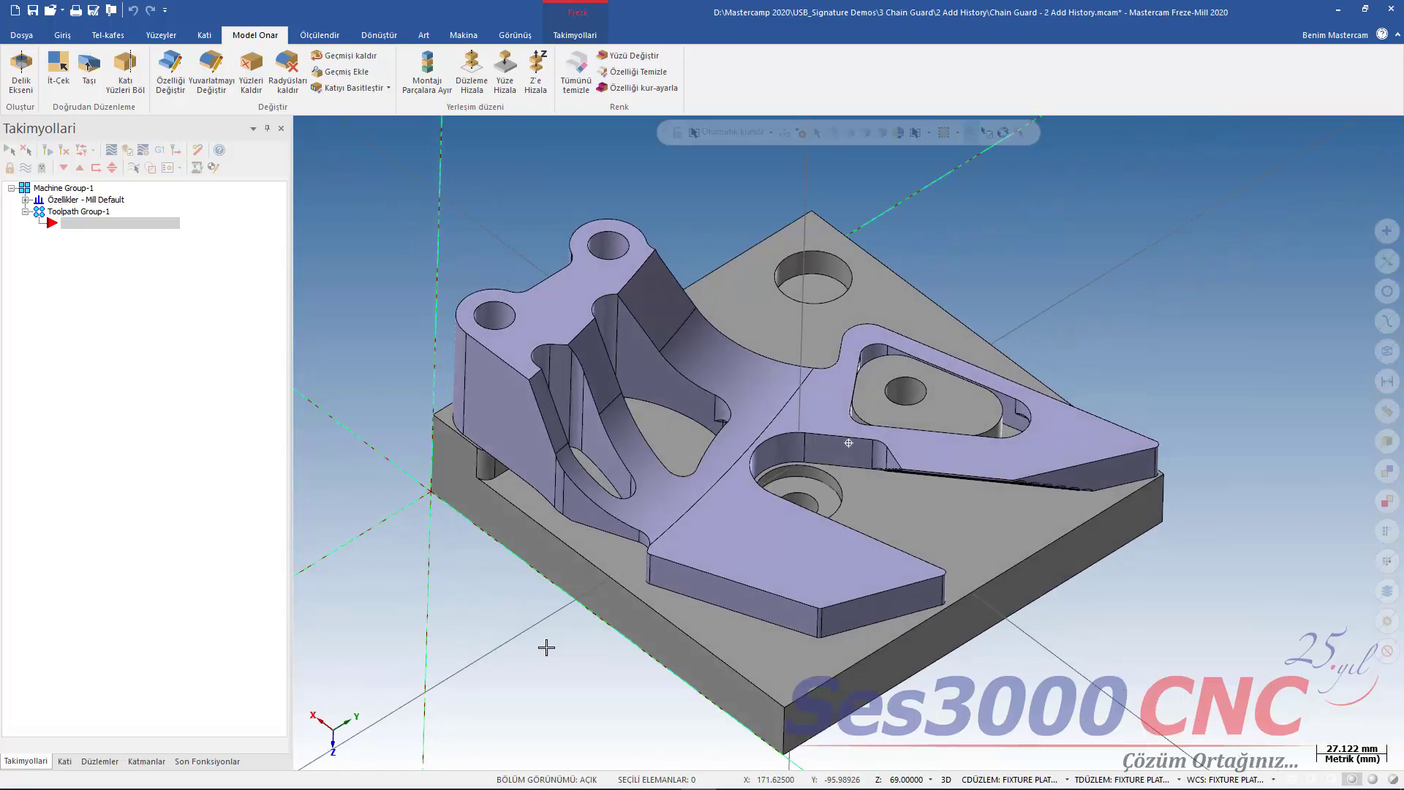
right_click(388, 306)
left_click(365, 78)
key("Escape")
Switch to the Top (WCS) view looking down on the Fixture Plate Plane.
right_click(378, 191)
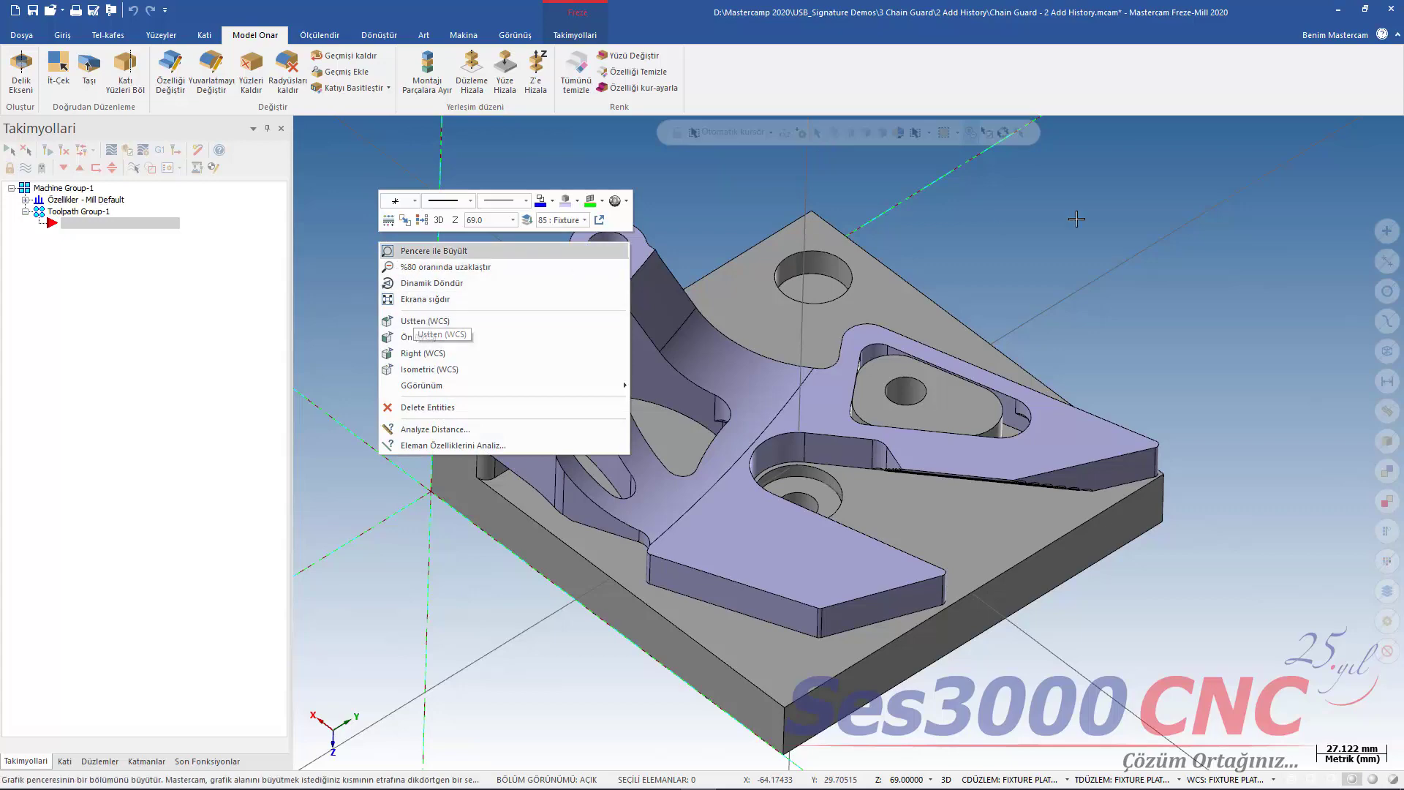
left_click(432, 283)
left_click(848, 443)
left_click(1130, 241)
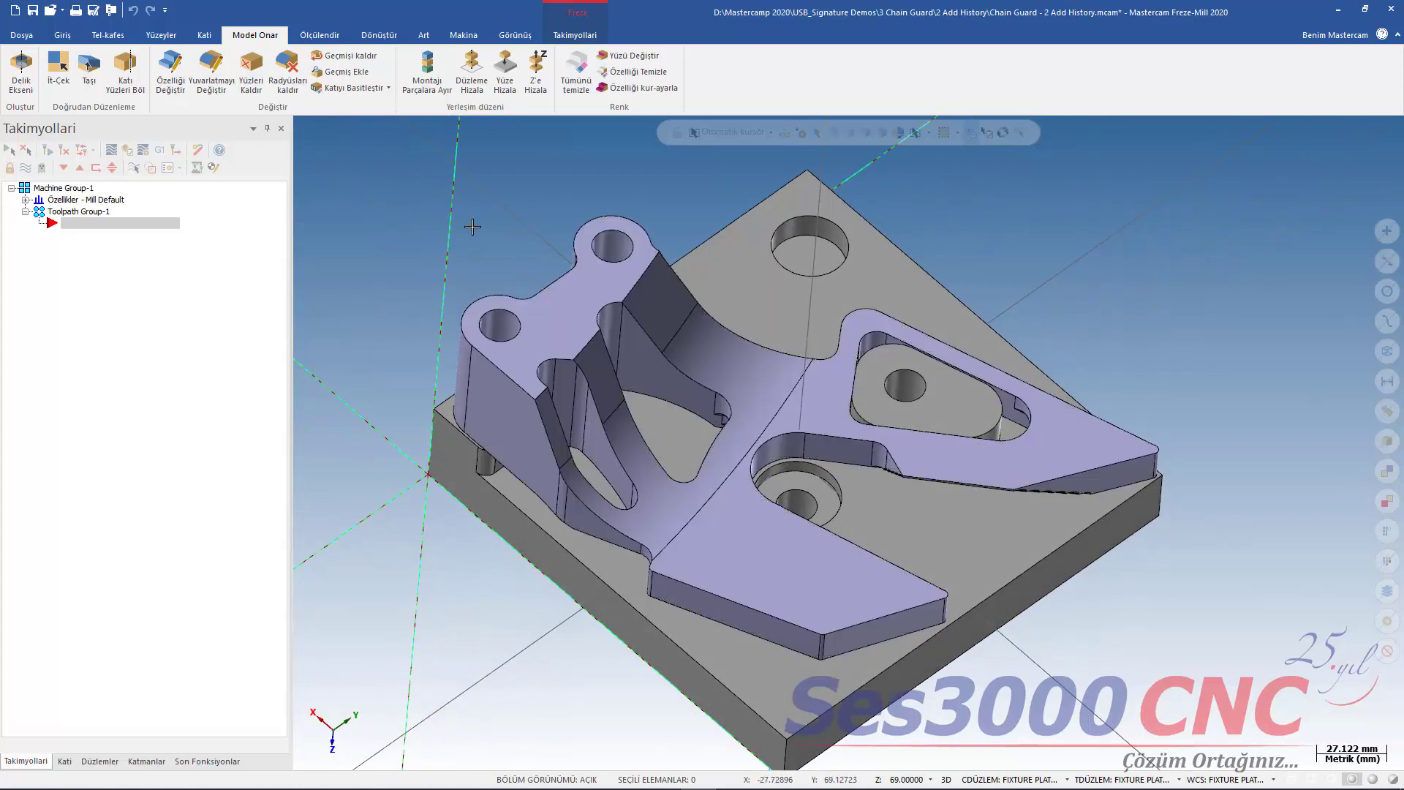
right_click(405, 185)
left_click(446, 318)
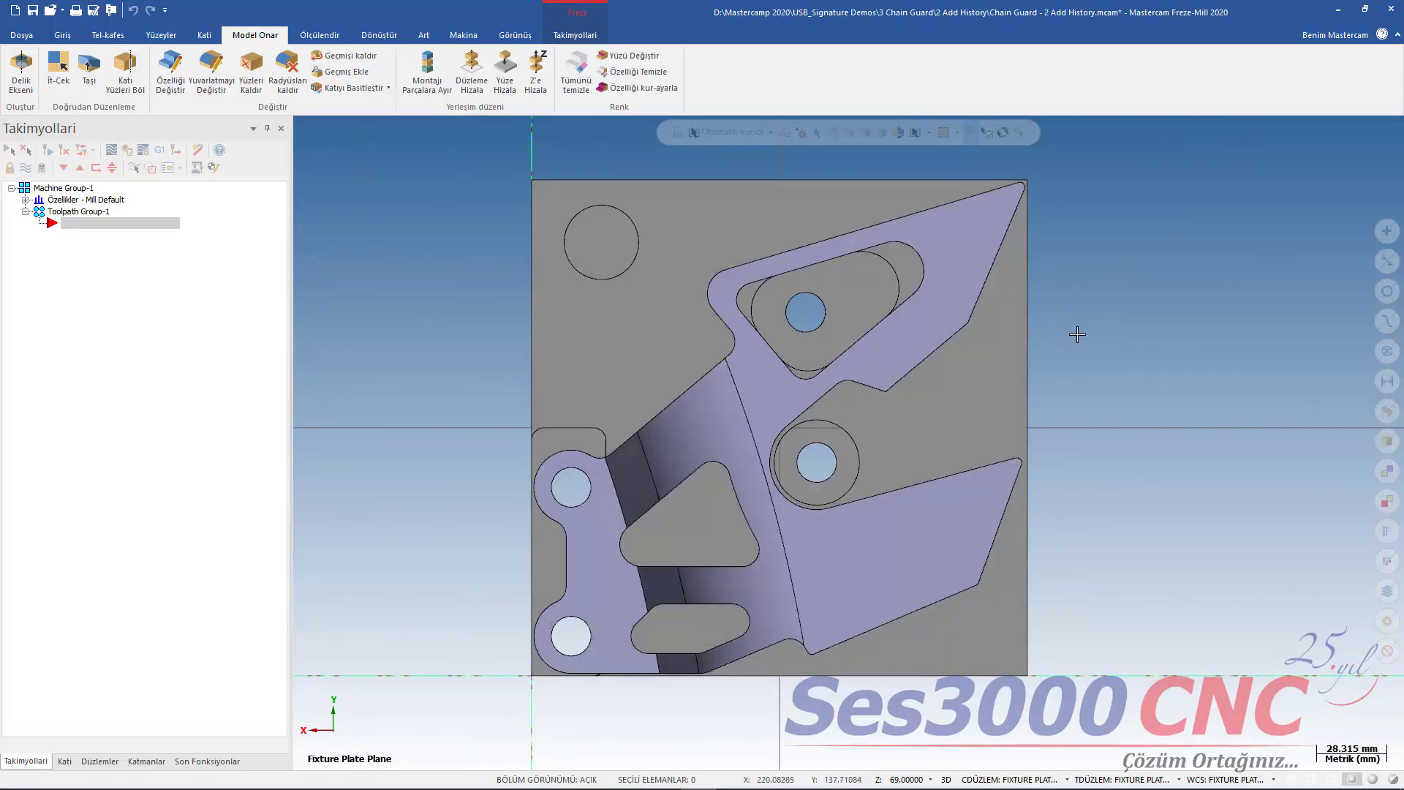
Highlight the plate solid, then the guard solid, in the Solids manager.
left_click(65, 761)
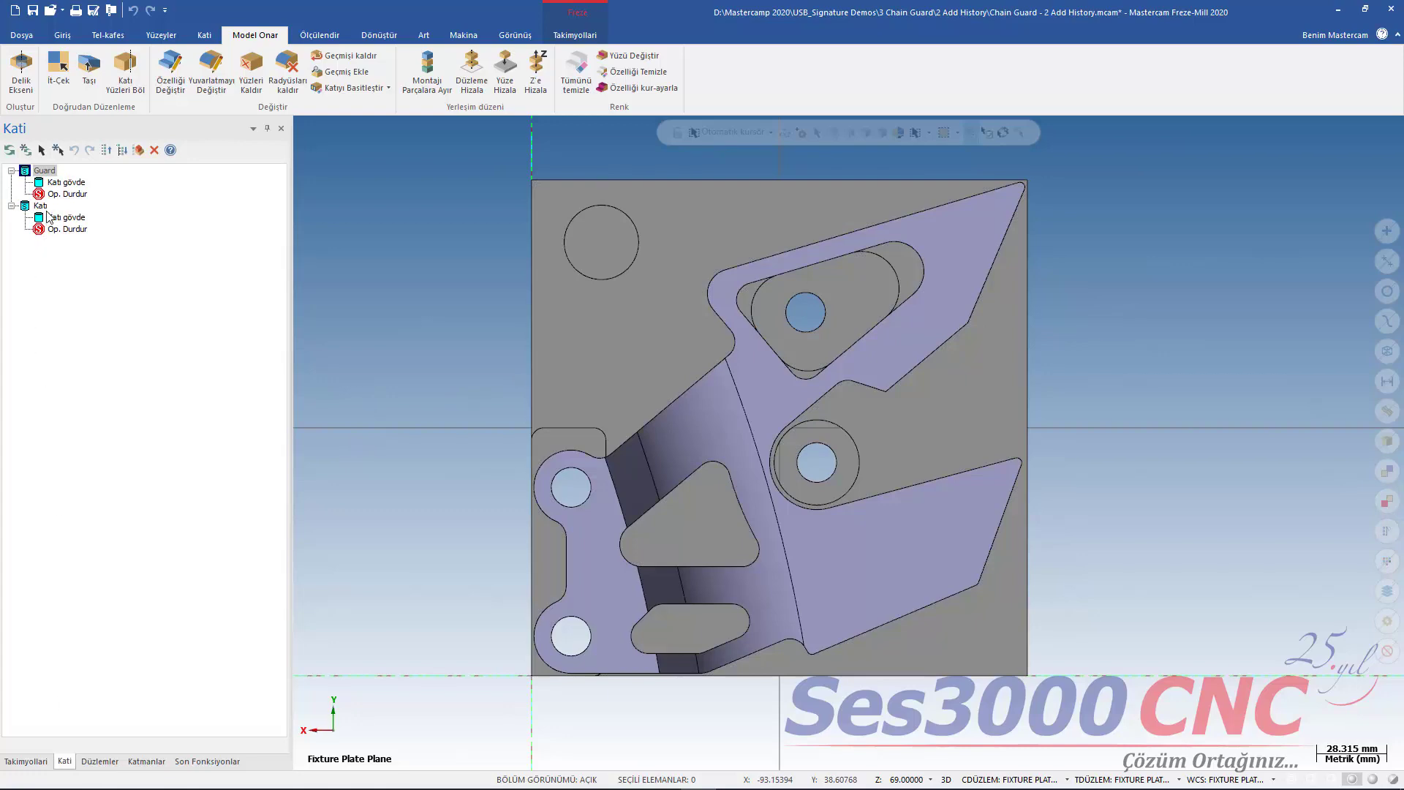
left_click(69, 220)
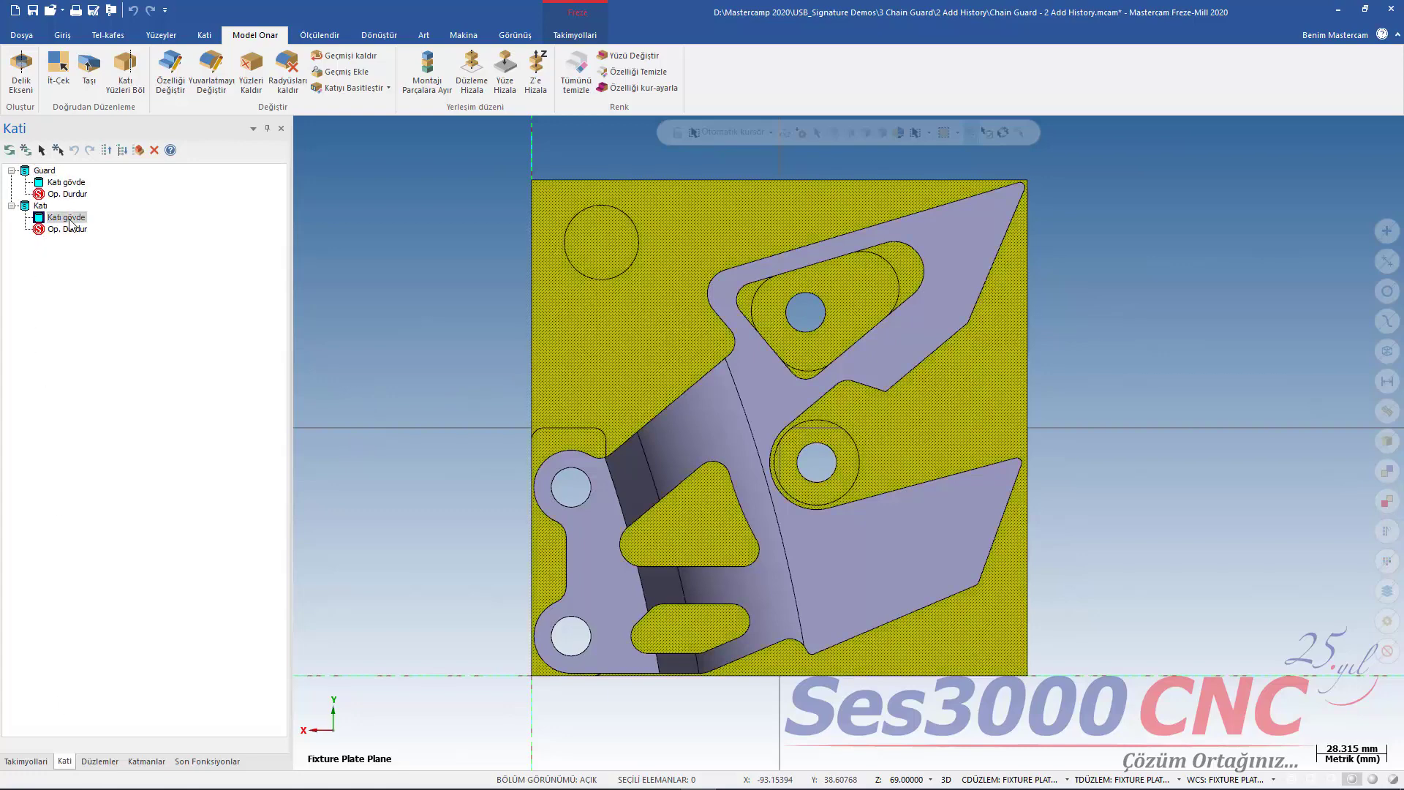
left_click(66, 182)
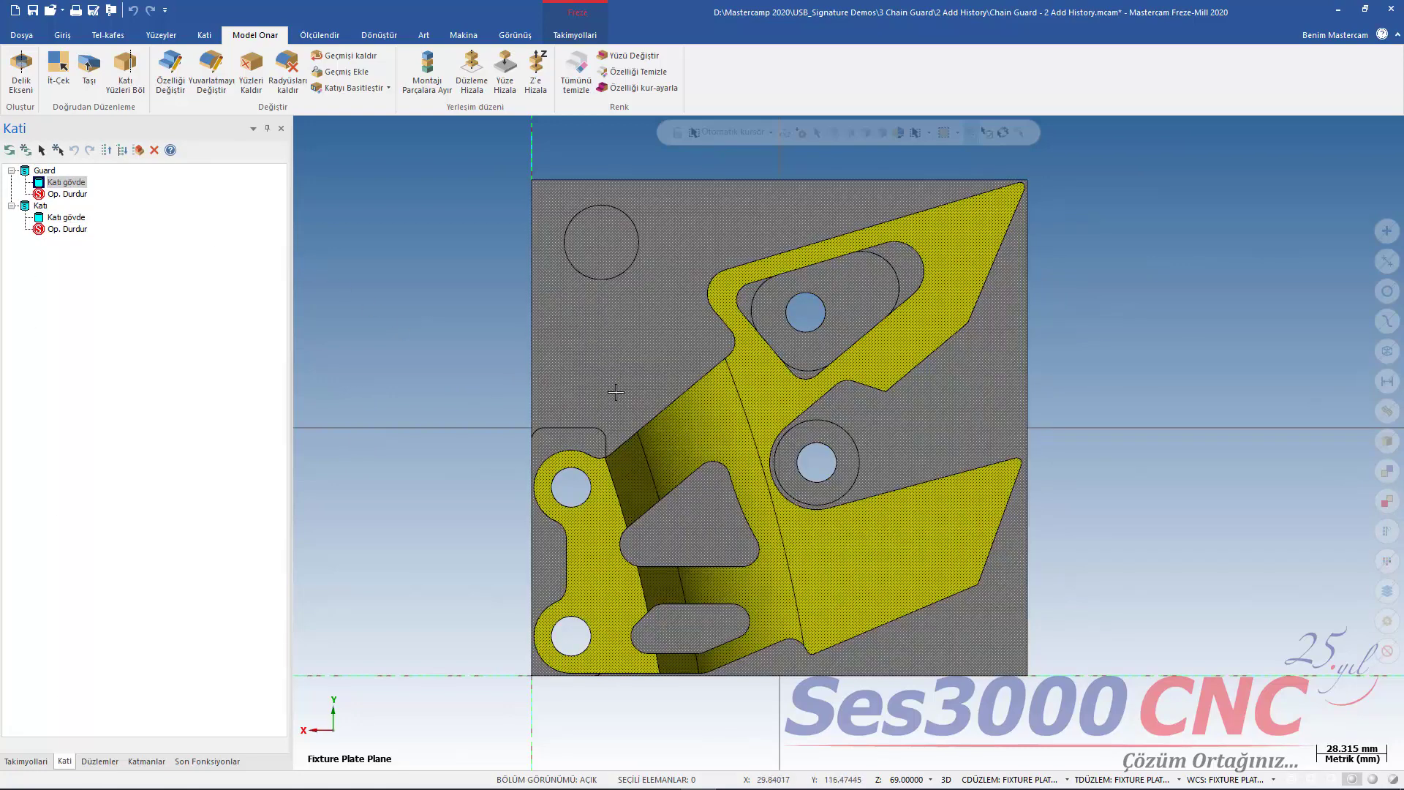
right_click(392, 336)
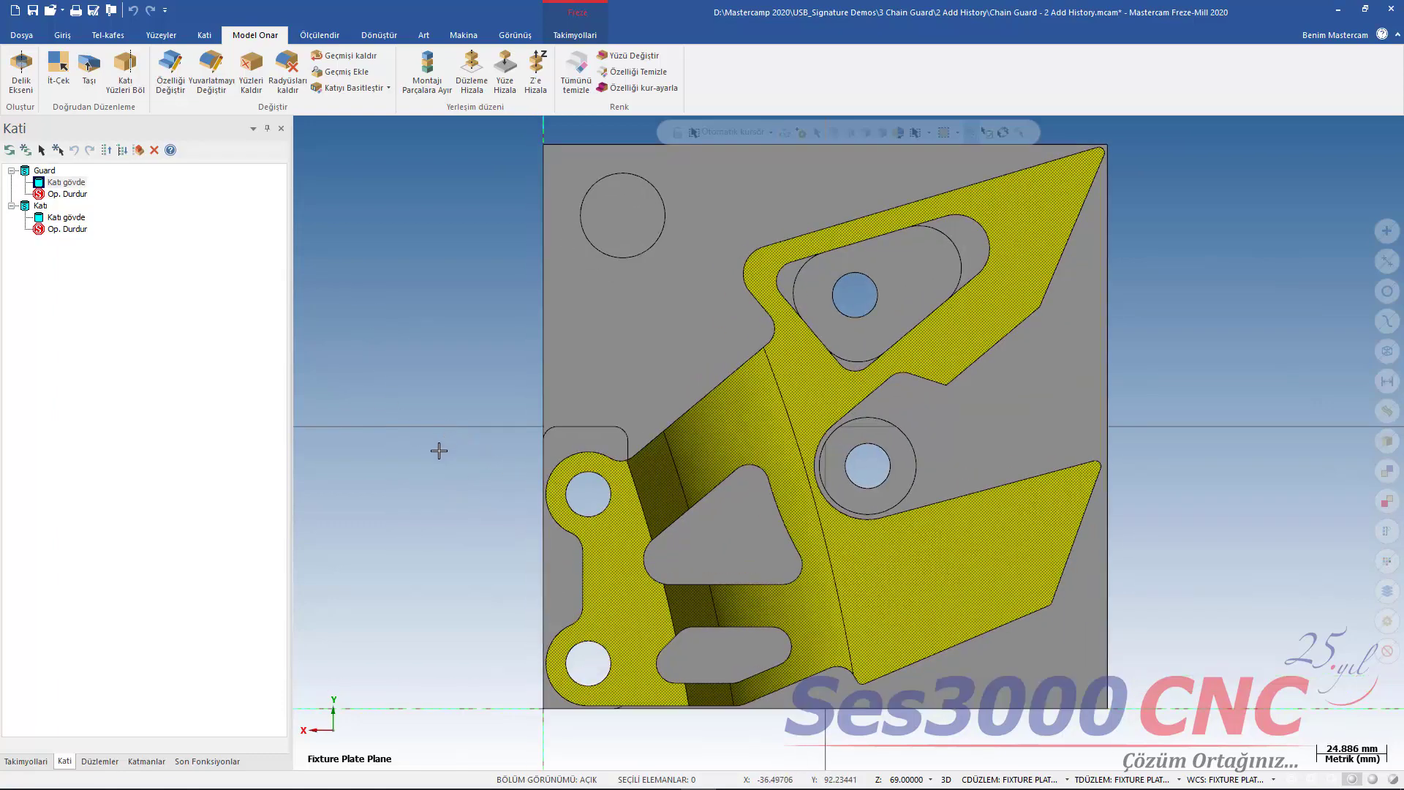
scroll(550, 479, "up", 2)
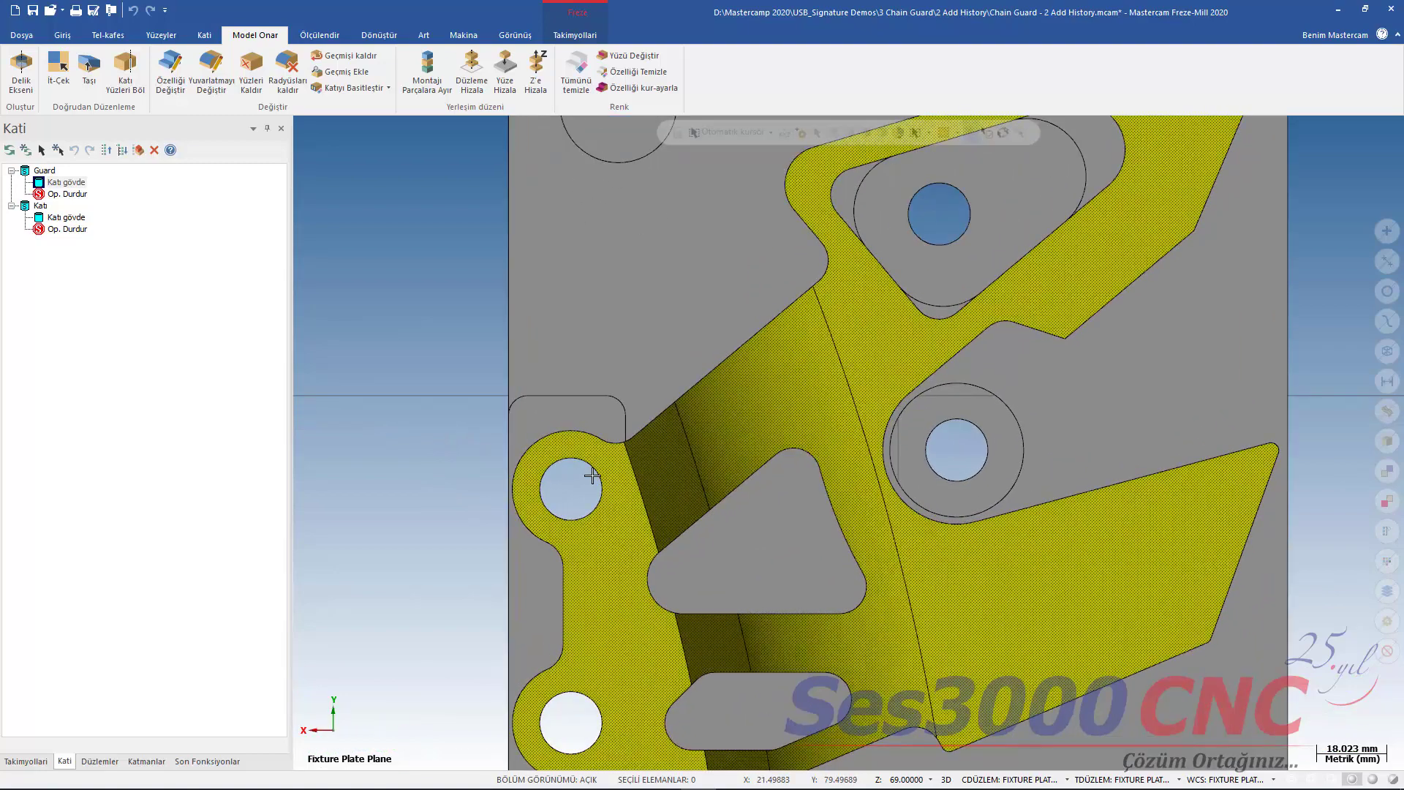
scroll(450, 412, "down", 1)
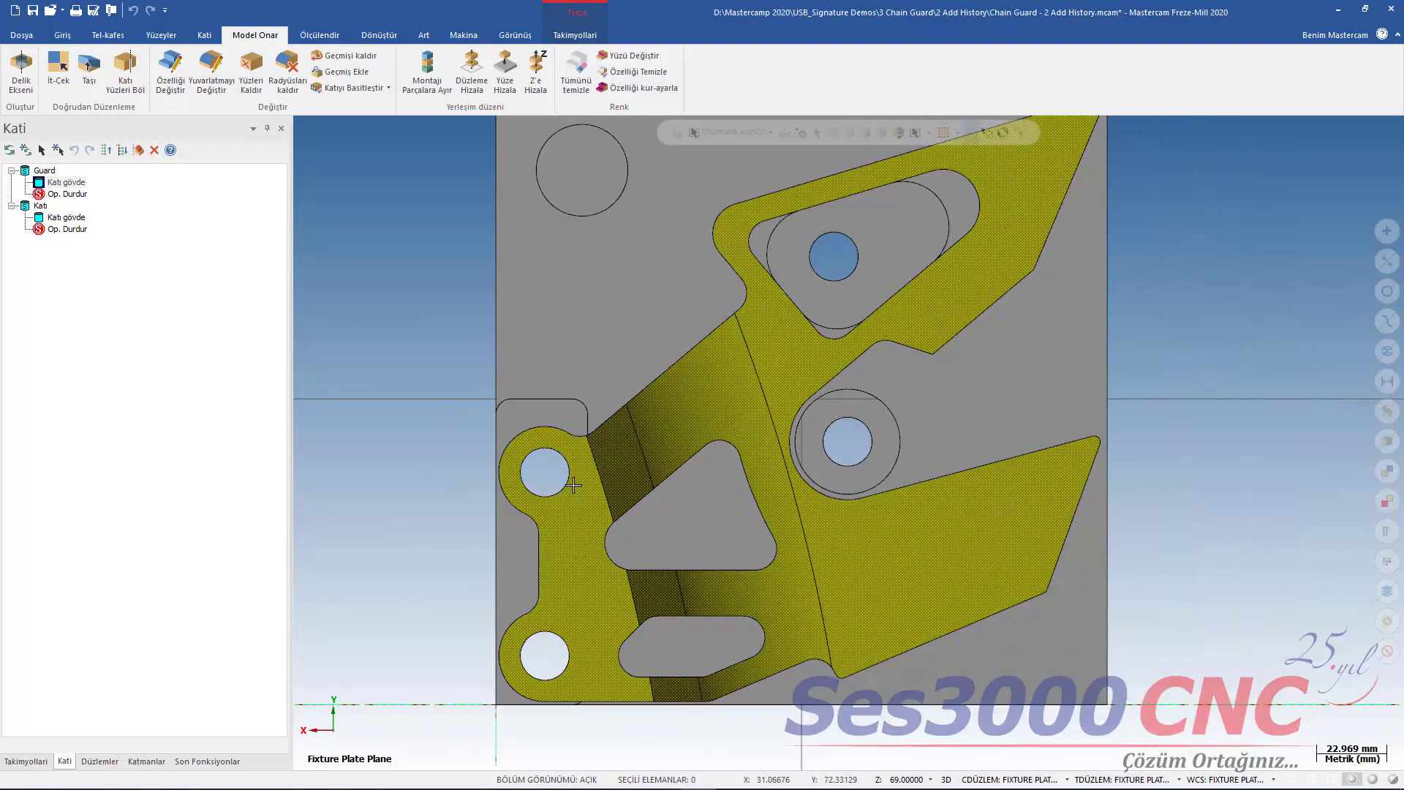
Orbit to inspect side walls and hole depths, then return to Isometric (WCS) and list levels.
mouse_move(445, 477)
middle_mouse_down()
mouse_move(410, 375)
mouse_move(363, 392)
mouse_move(453, 406)
middle_mouse_up()
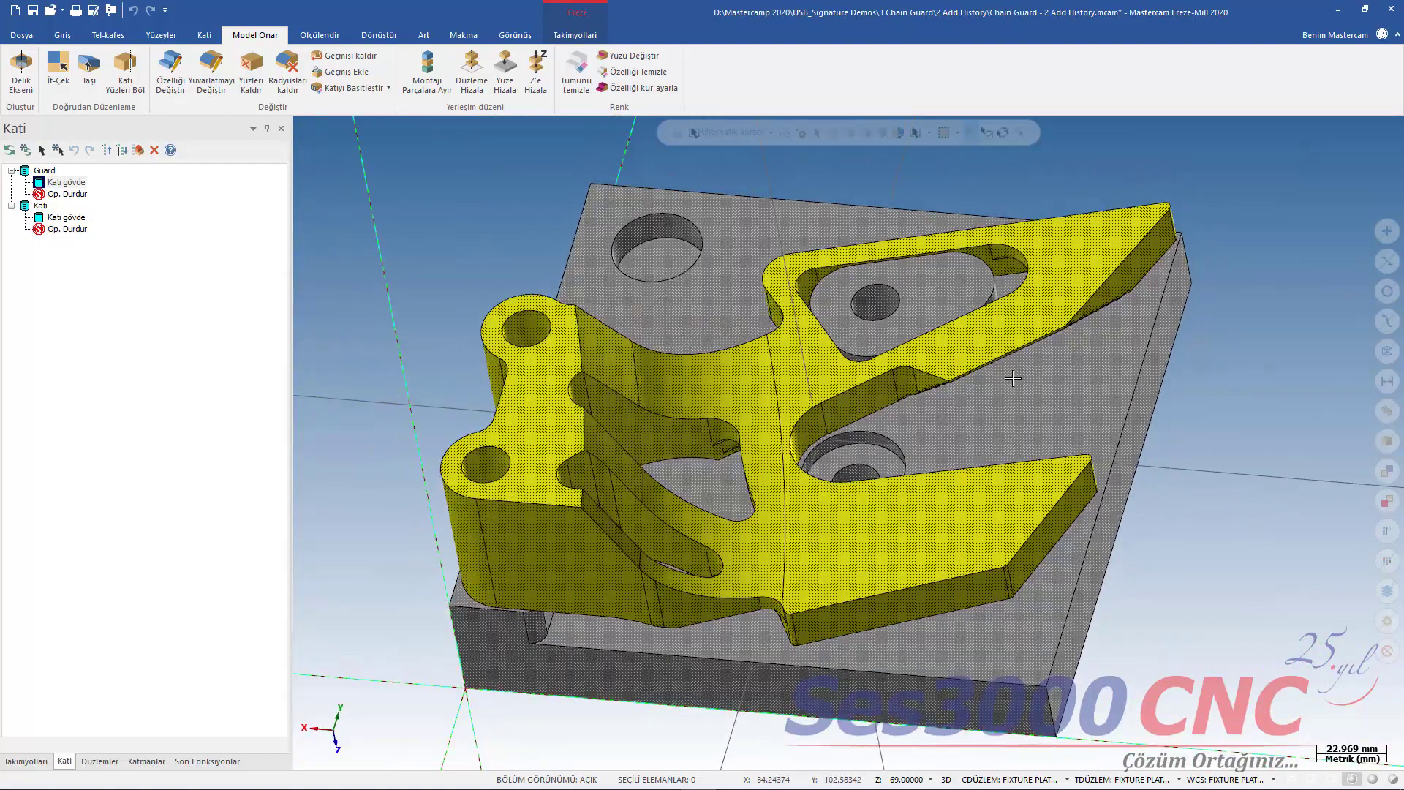
right_click(1151, 408)
left_click(1207, 536)
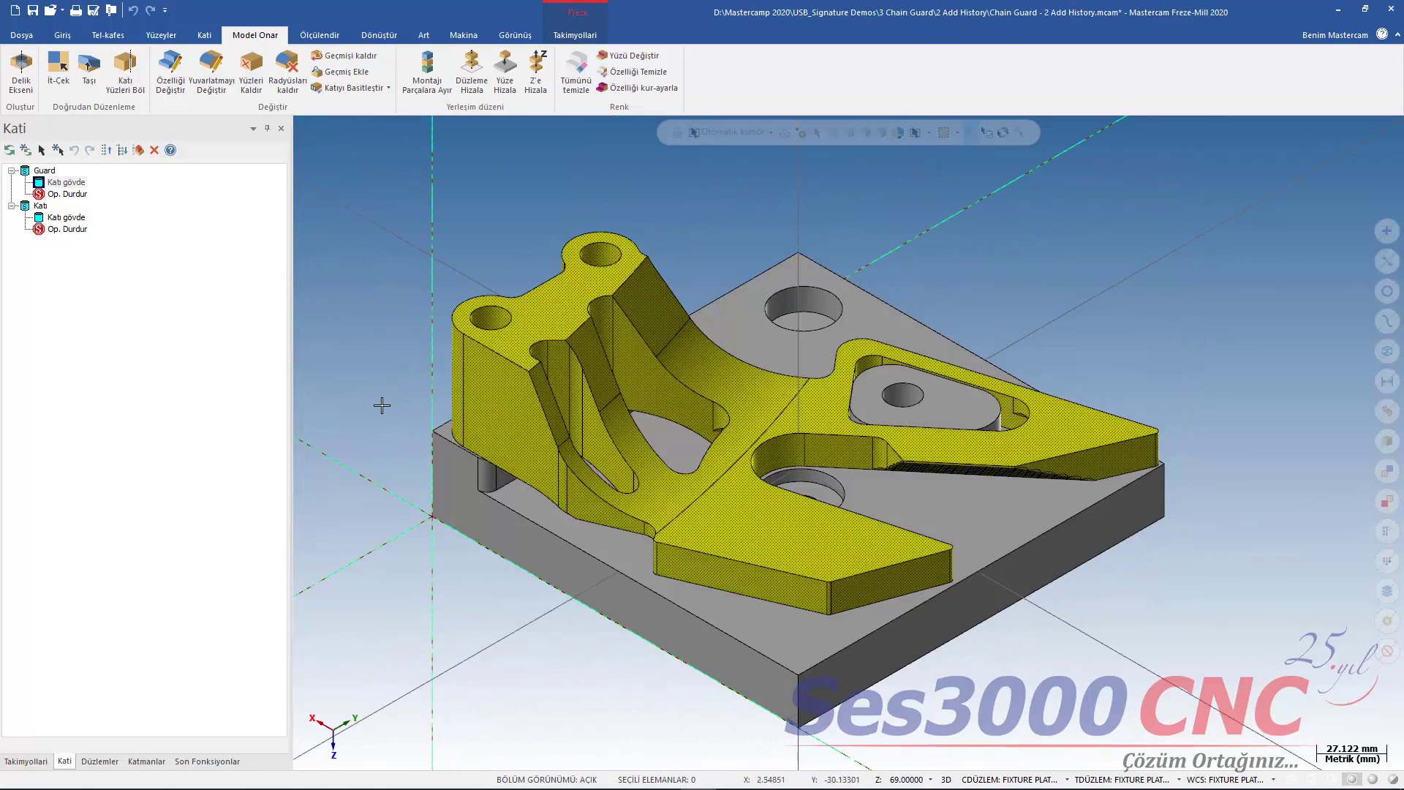
left_click(150, 761)
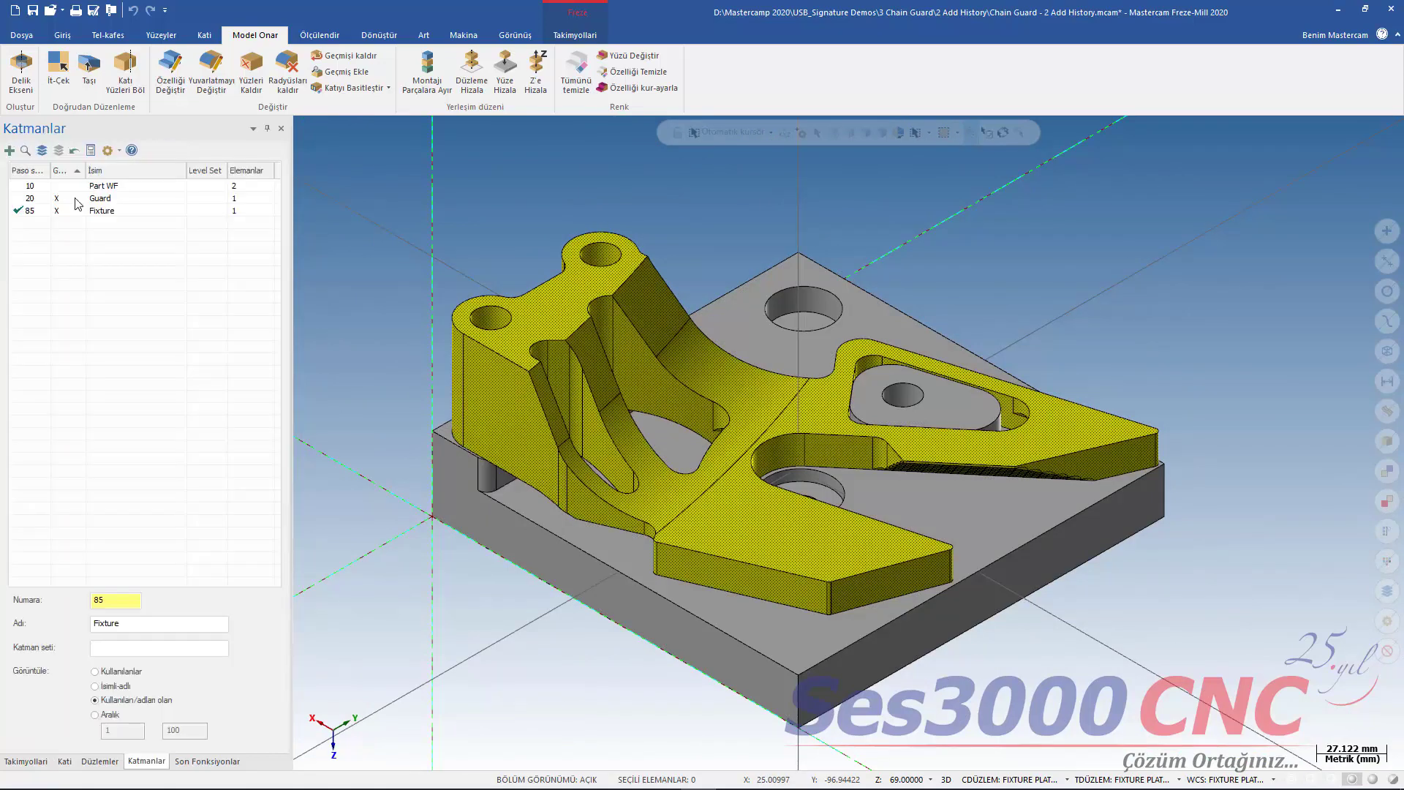
Hide level 20 Guard and return the bare plate to the Isometric (WCS) view.
left_click(76, 198)
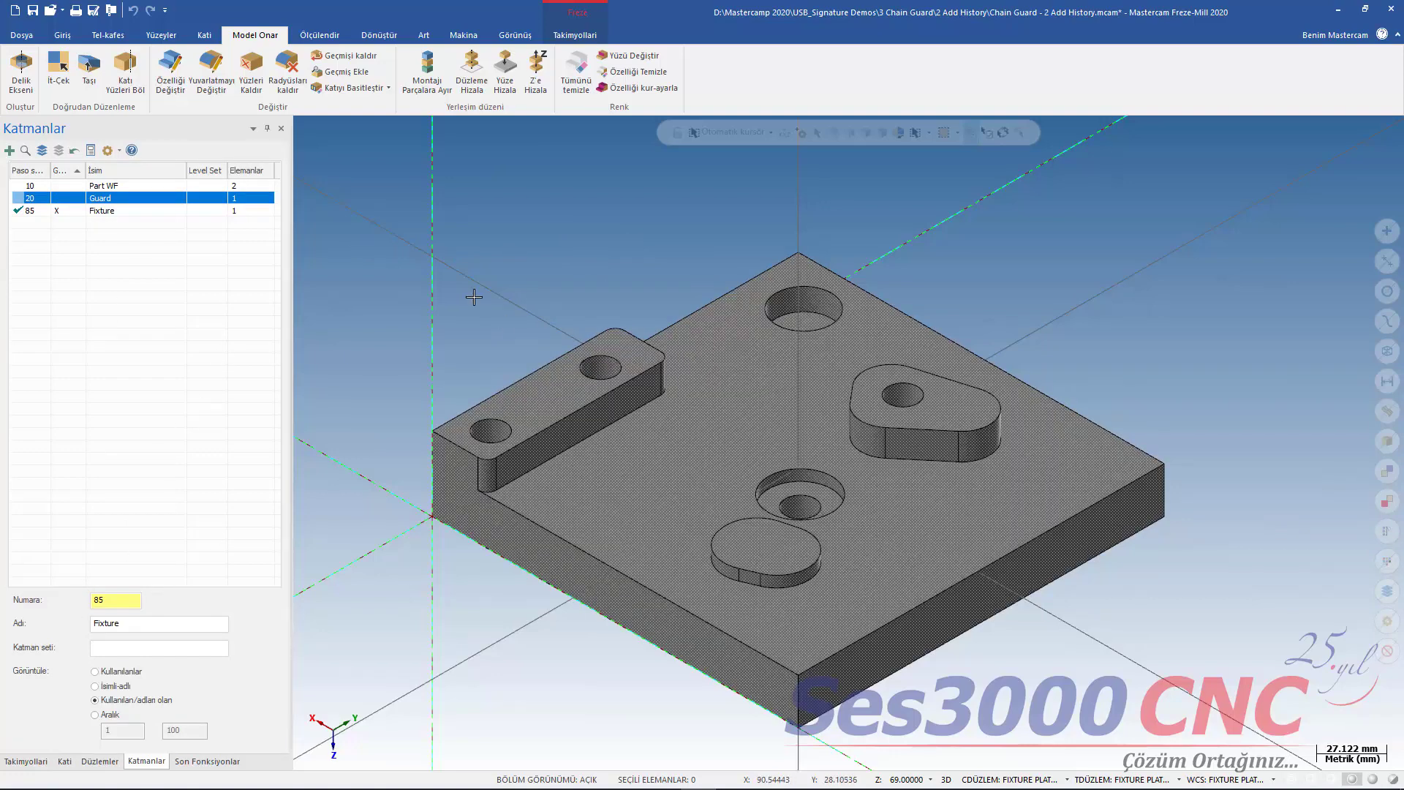
left_click(25, 761)
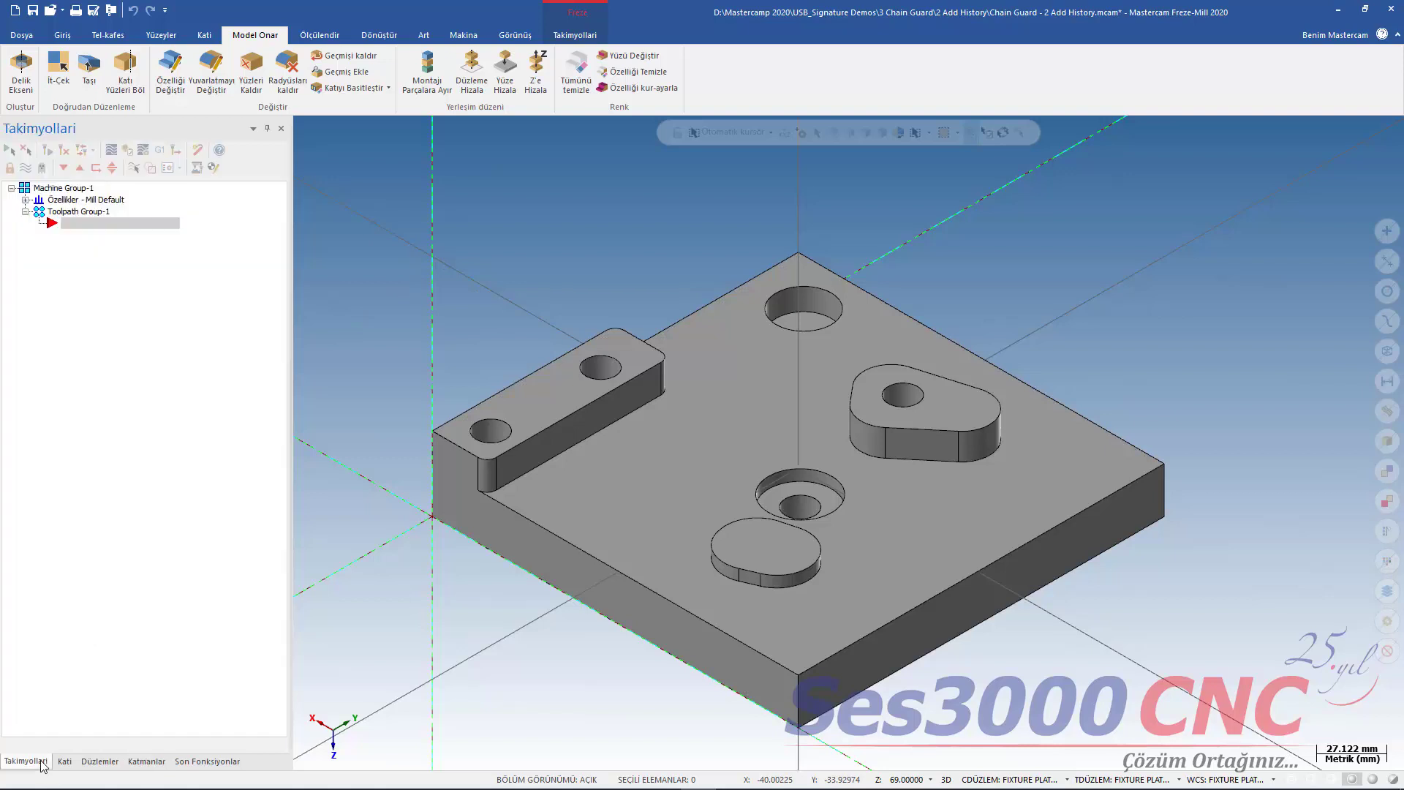
left_click(139, 763)
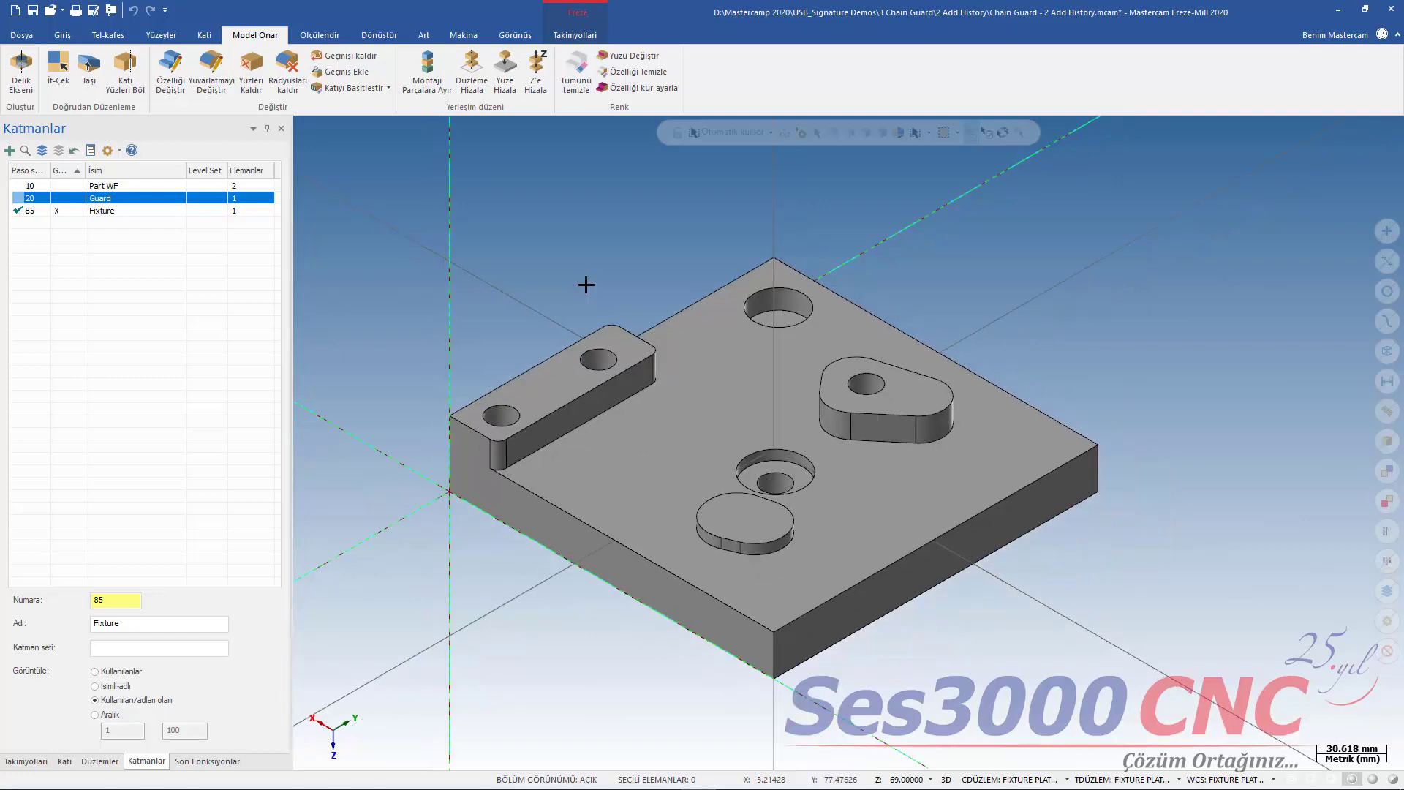
middle_click_drag(583, 298, 624, 300)
right_click(624, 299)
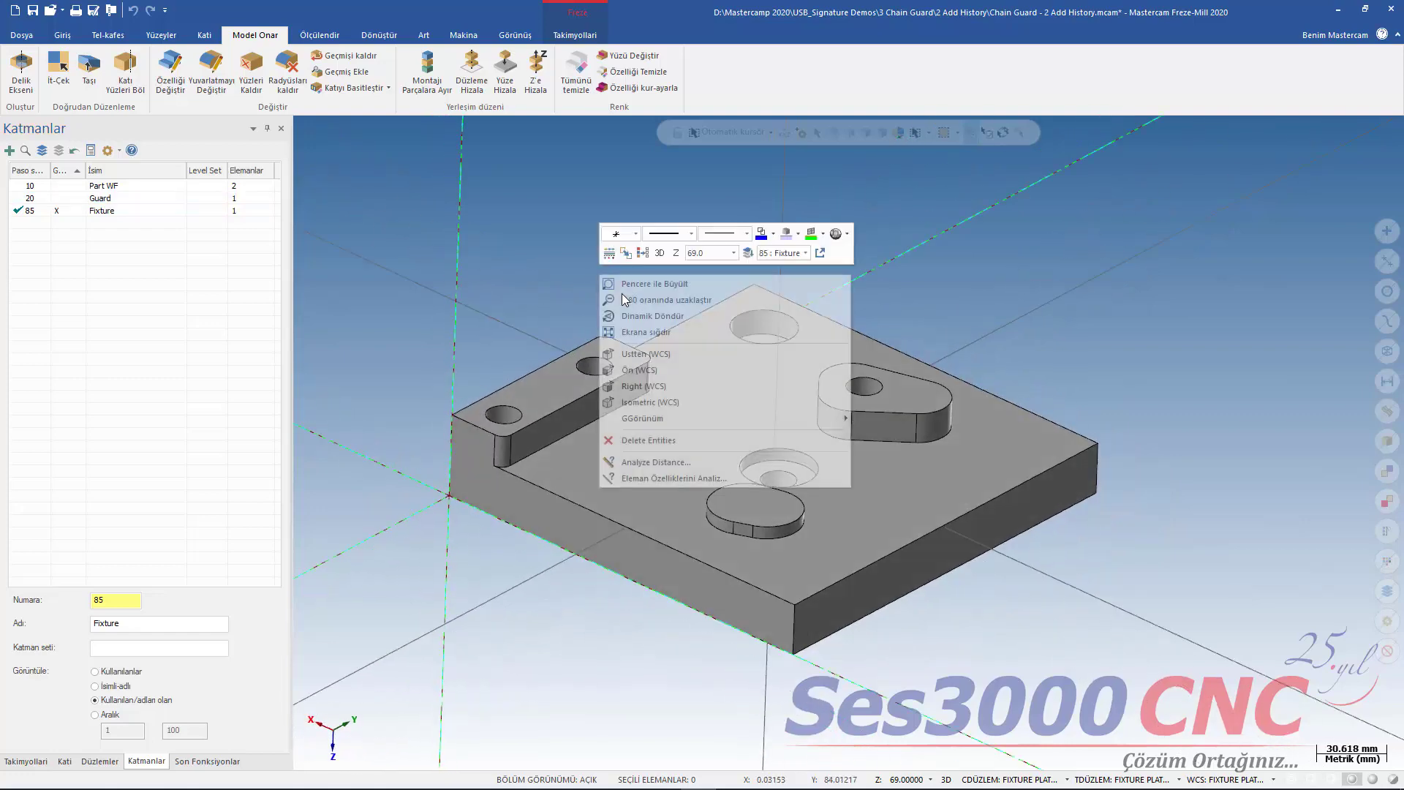
left_click(654, 402)
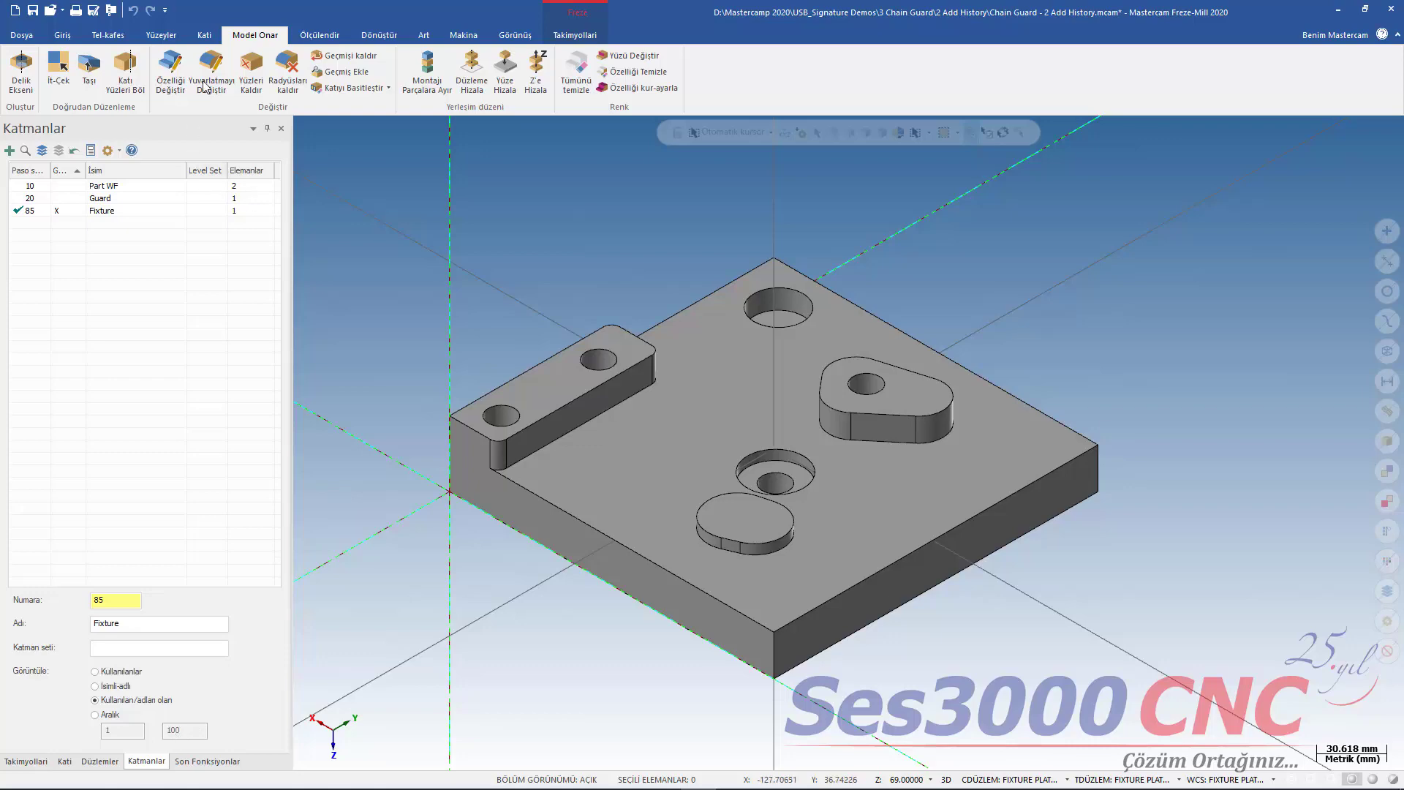
left_click(64, 40)
left_click(703, 71)
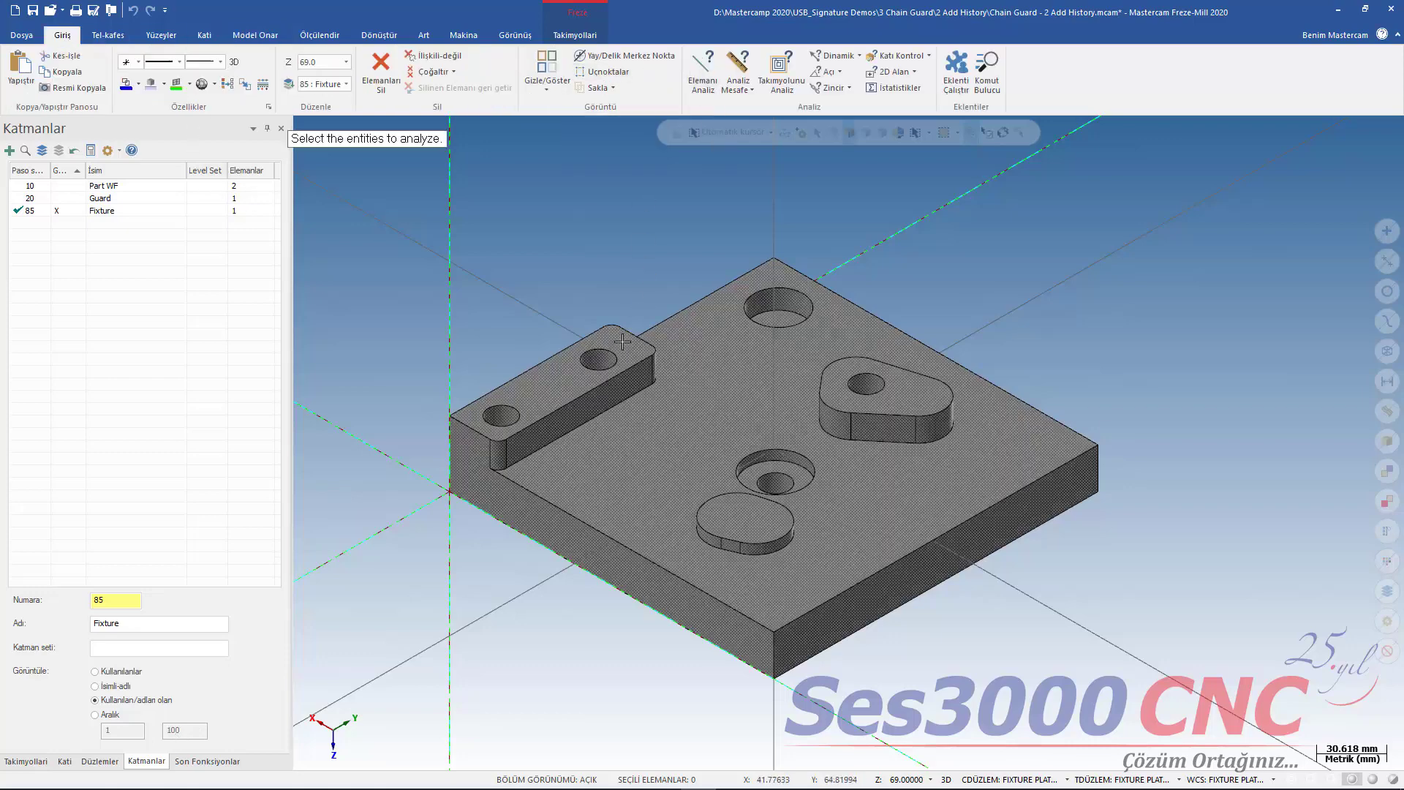
left_click(615, 358)
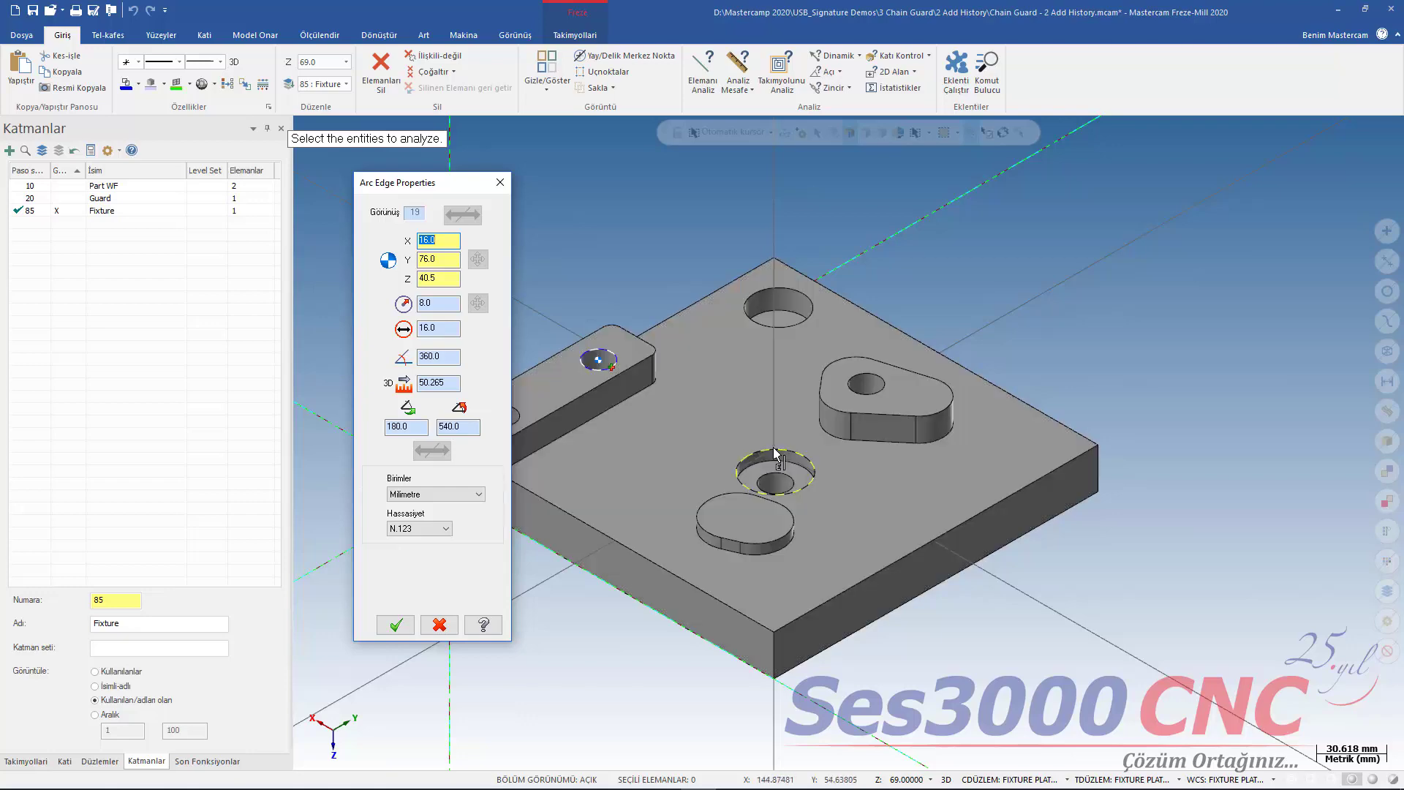
left_click(801, 484)
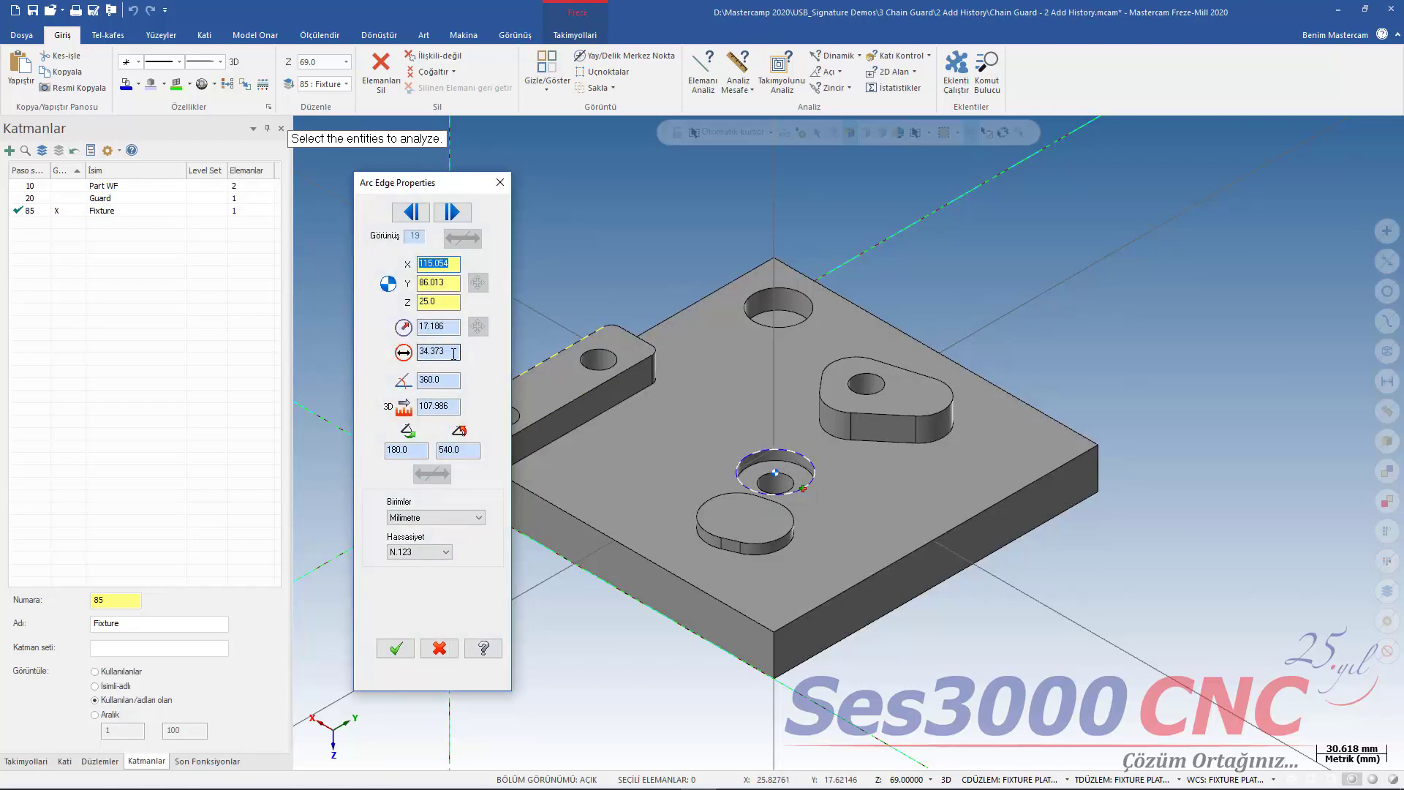
left_click(500, 182)
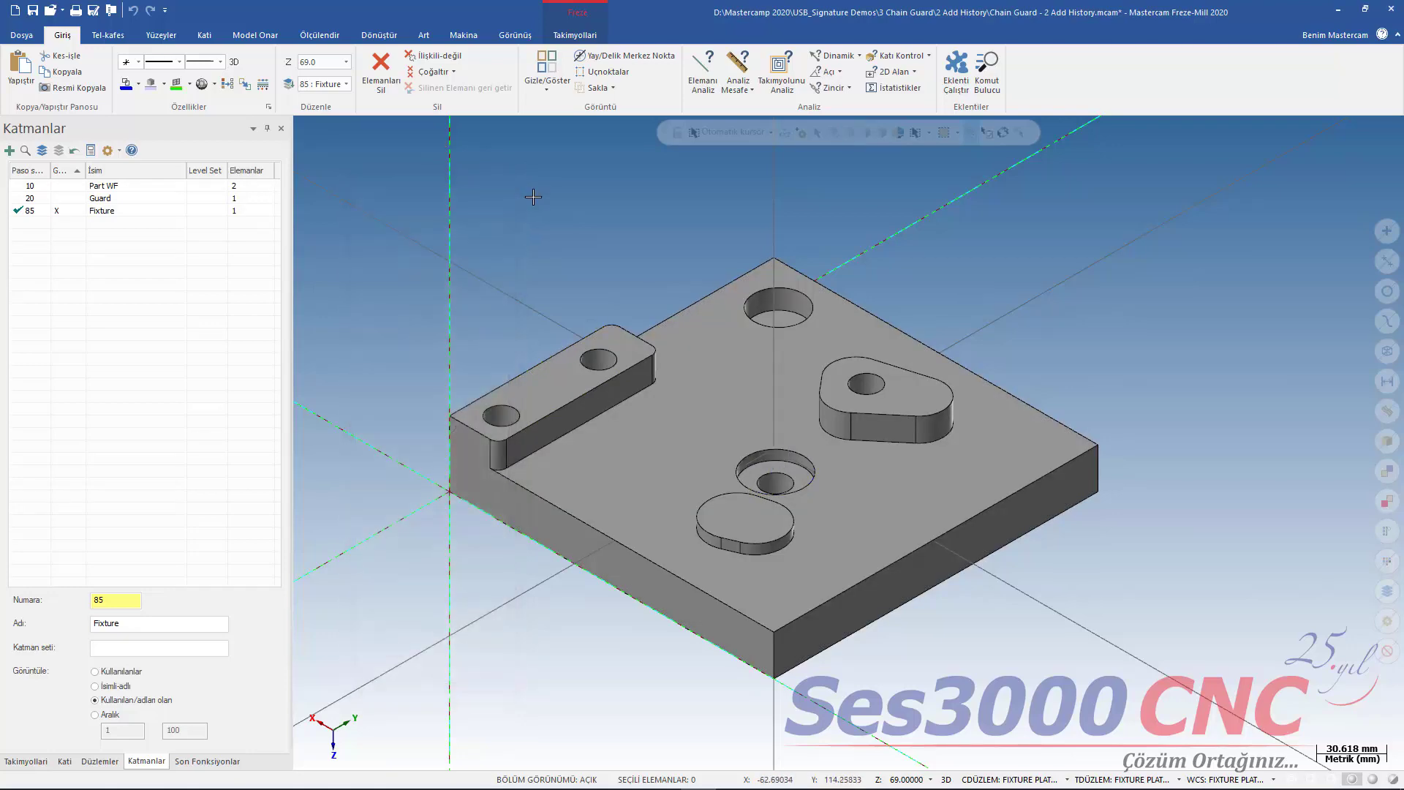
left_click(246, 38)
Start Add History with single-operation hole creation and face colour included.
left_click(333, 73)
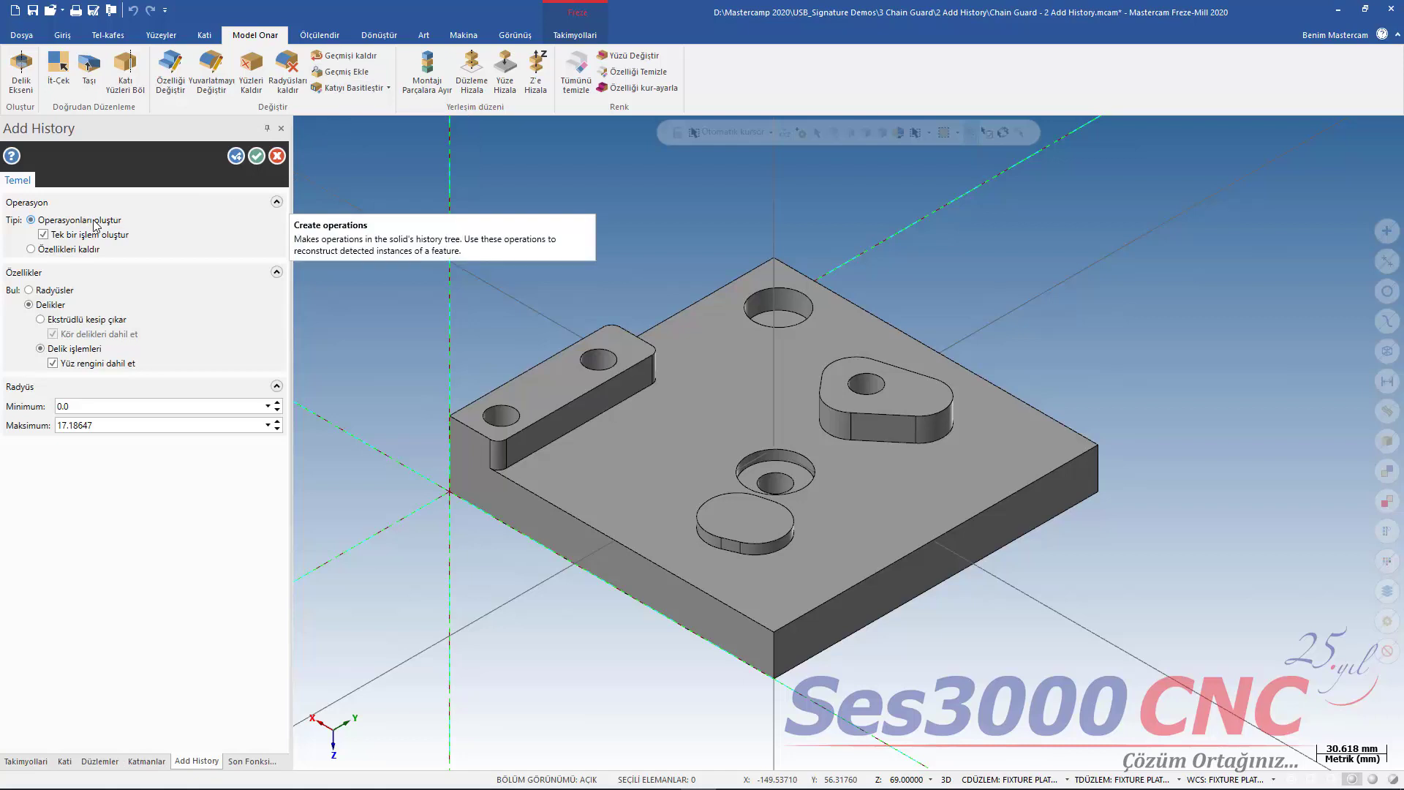
left_click(44, 234)
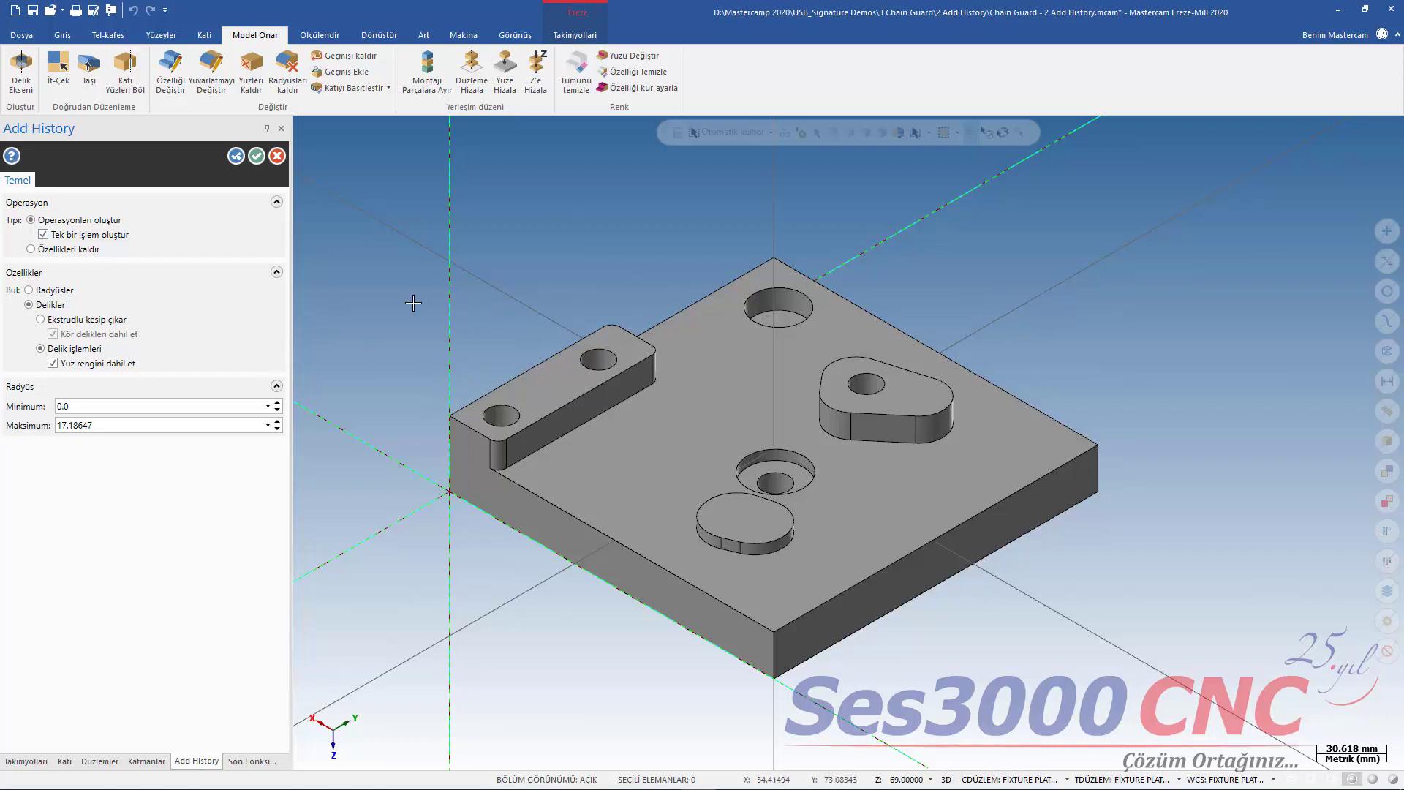
left_click(44, 235)
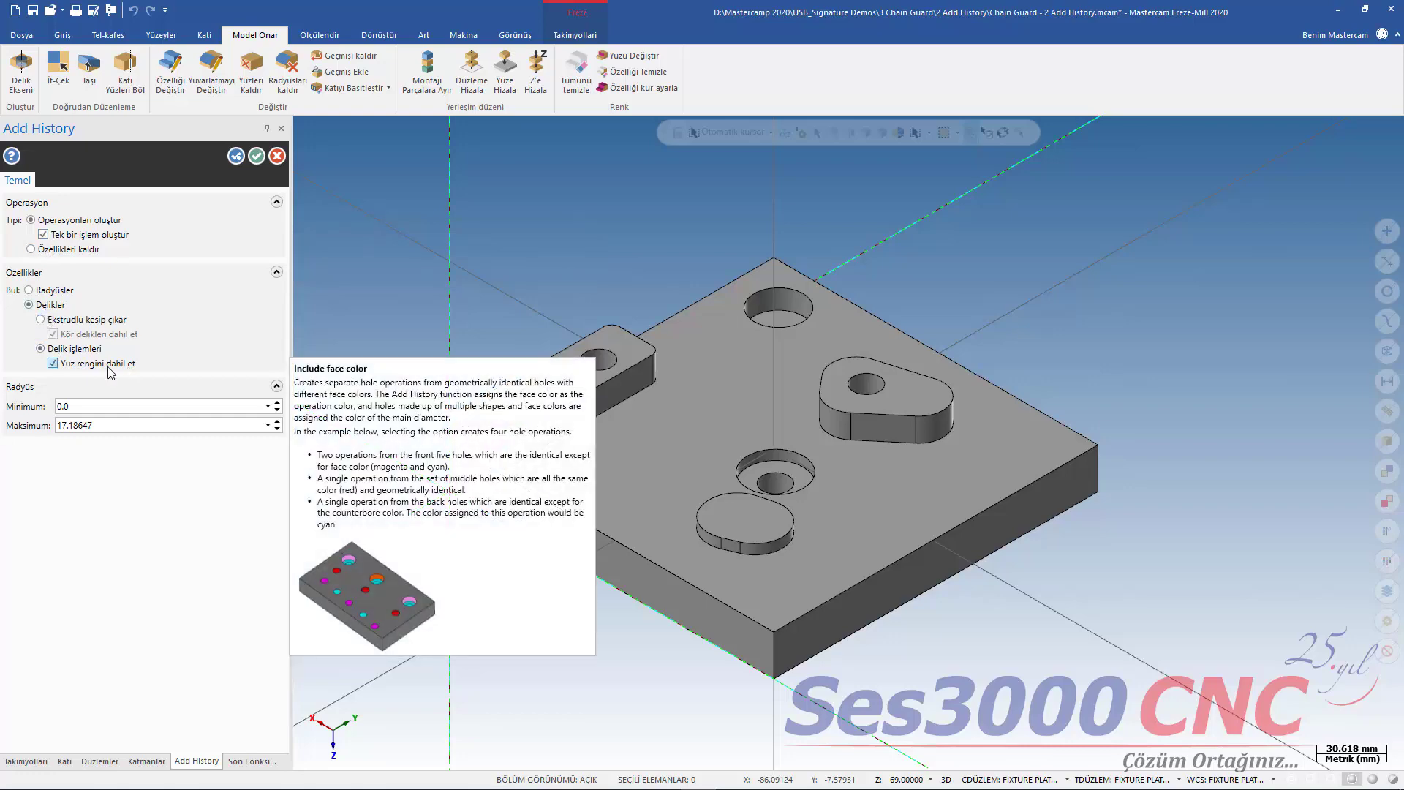
Enter 5 as the maximum hole radius.
key("Tab")
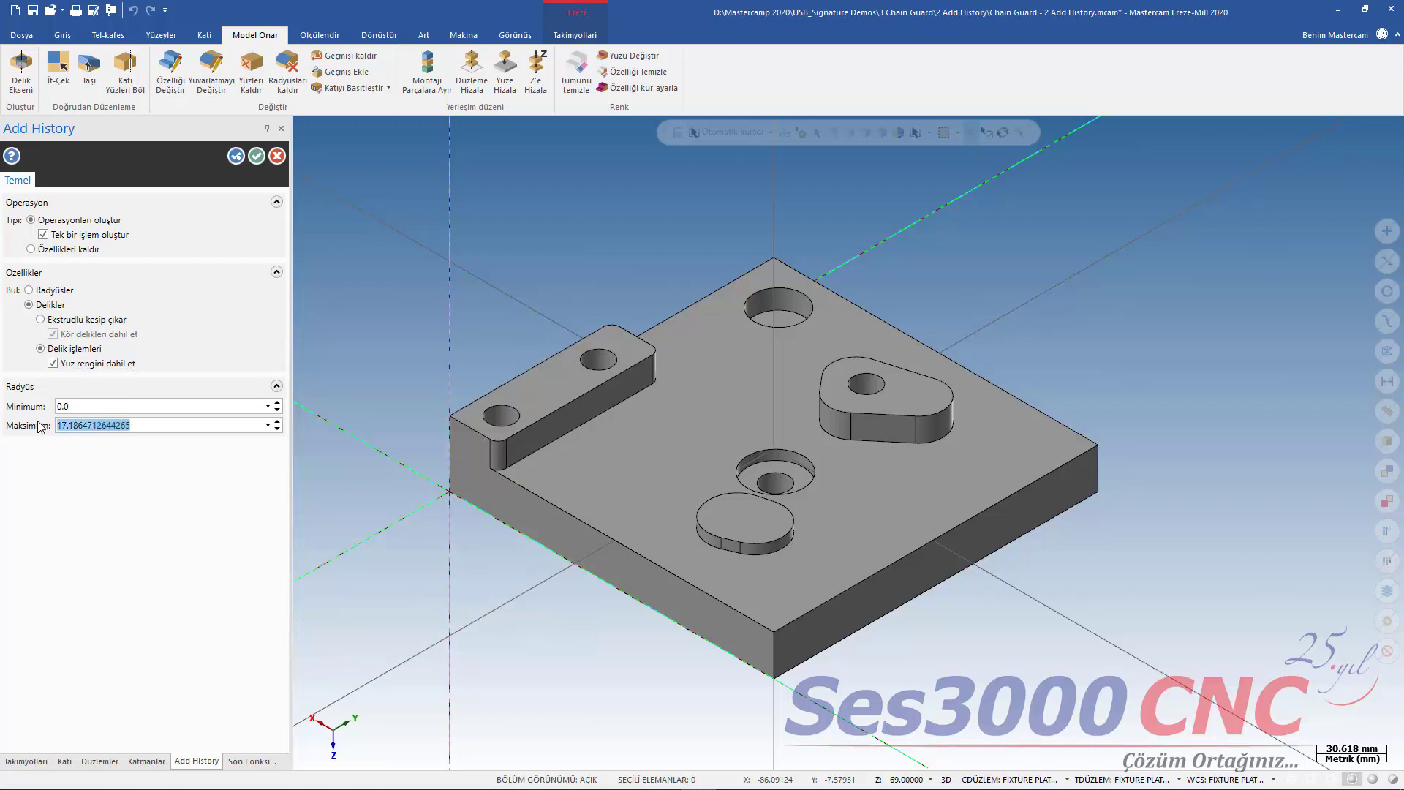
type("5")
left_click(68, 407)
left_click(150, 423)
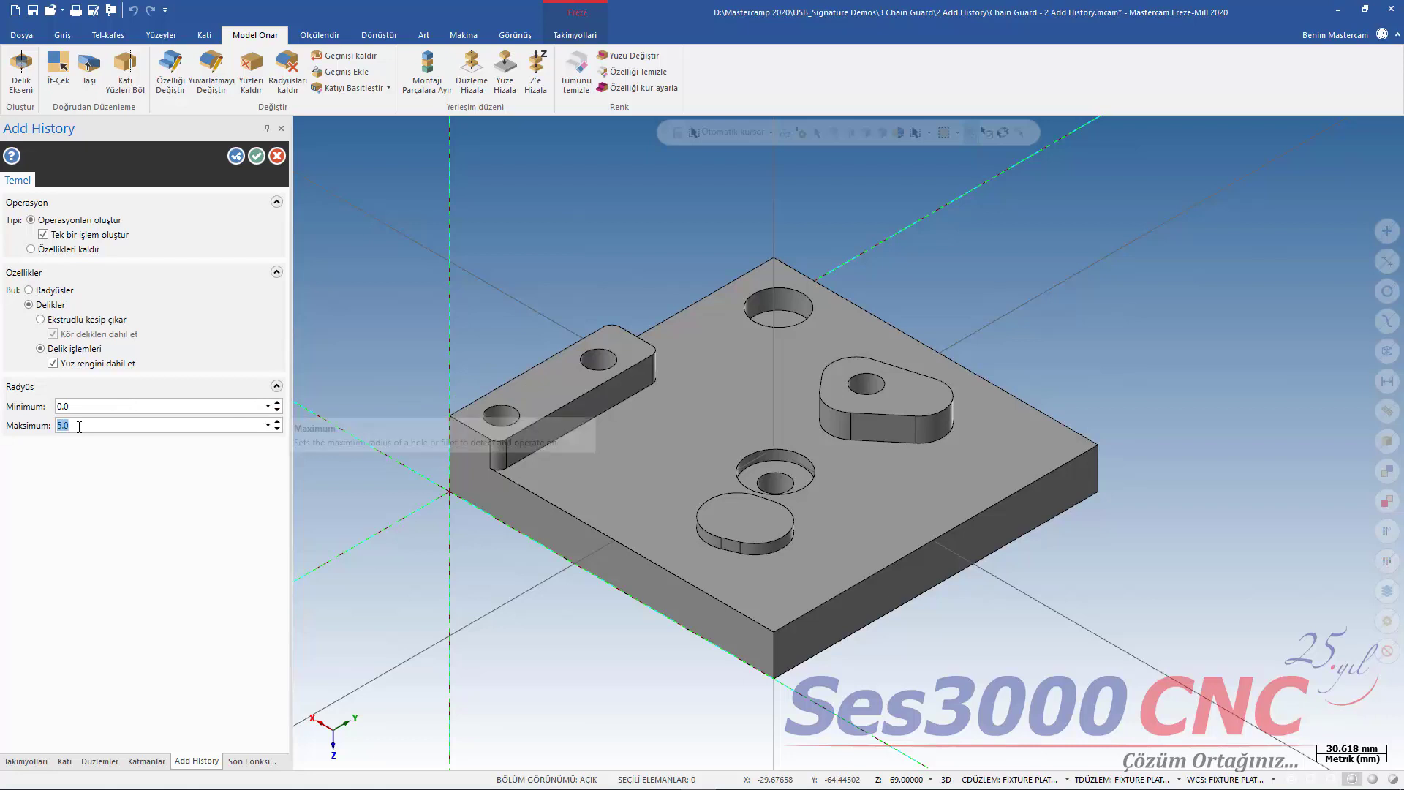
Measure the counterbored hole to set maximum radius 17.18647 and run hole detection.
right_click(79, 426)
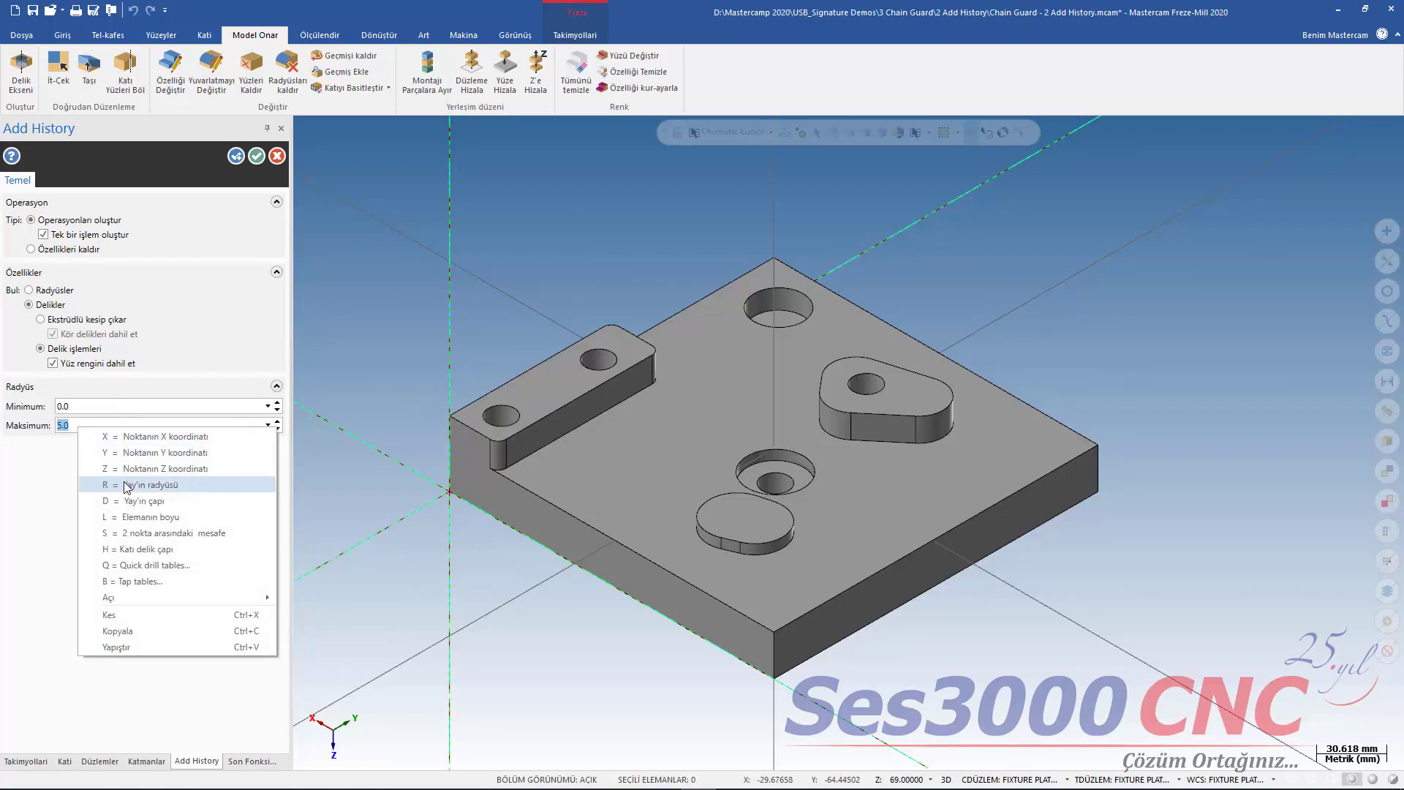
left_click(150, 485)
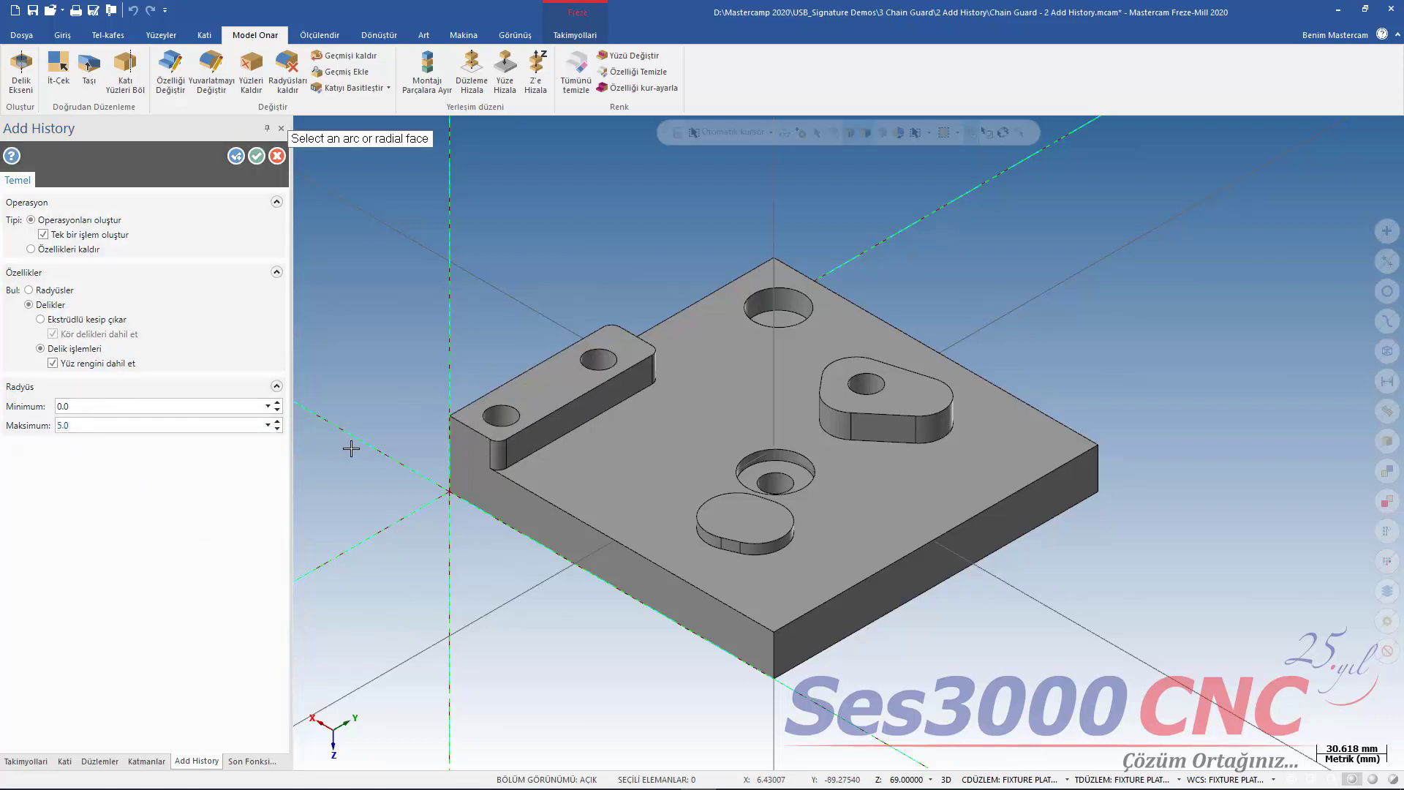
left_click(495, 415)
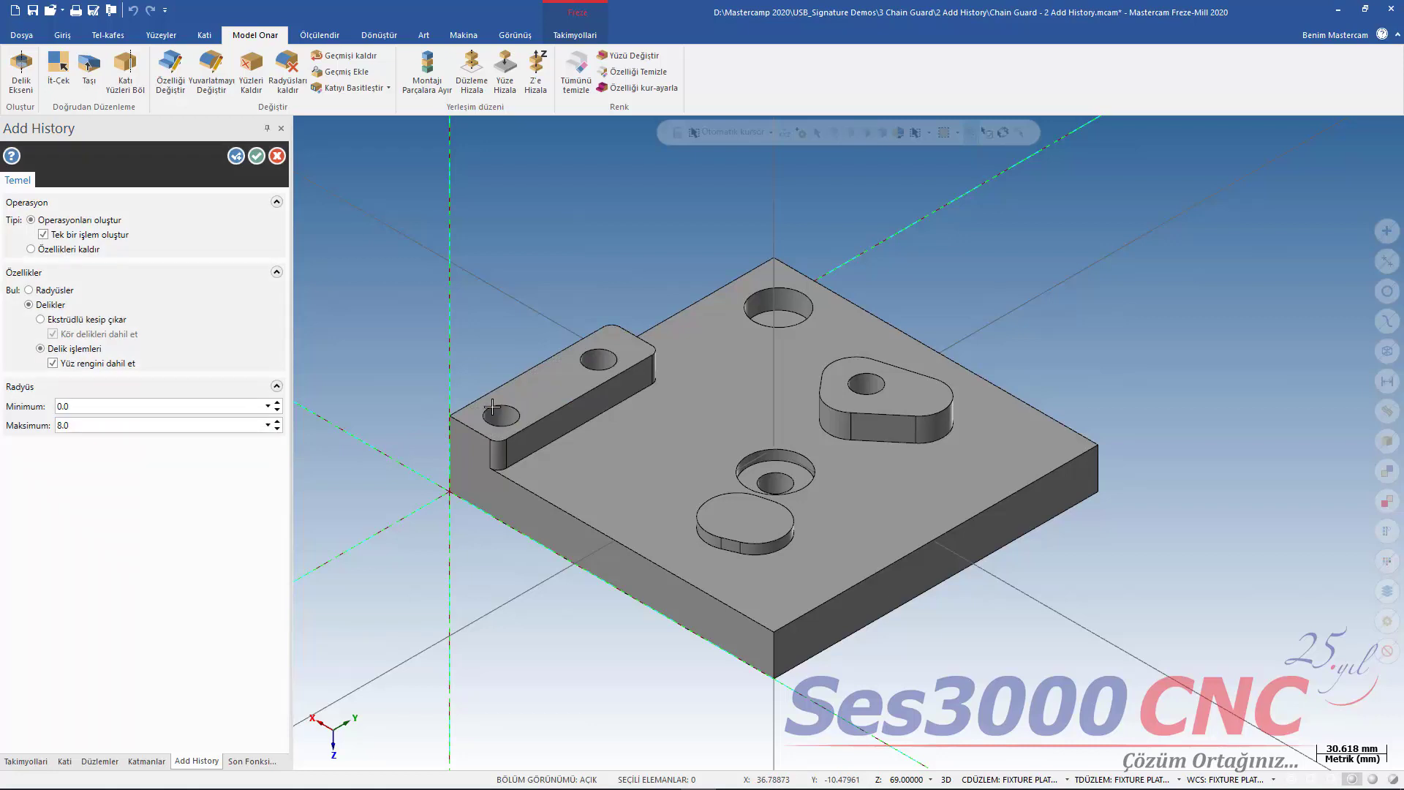
right_click(145, 424)
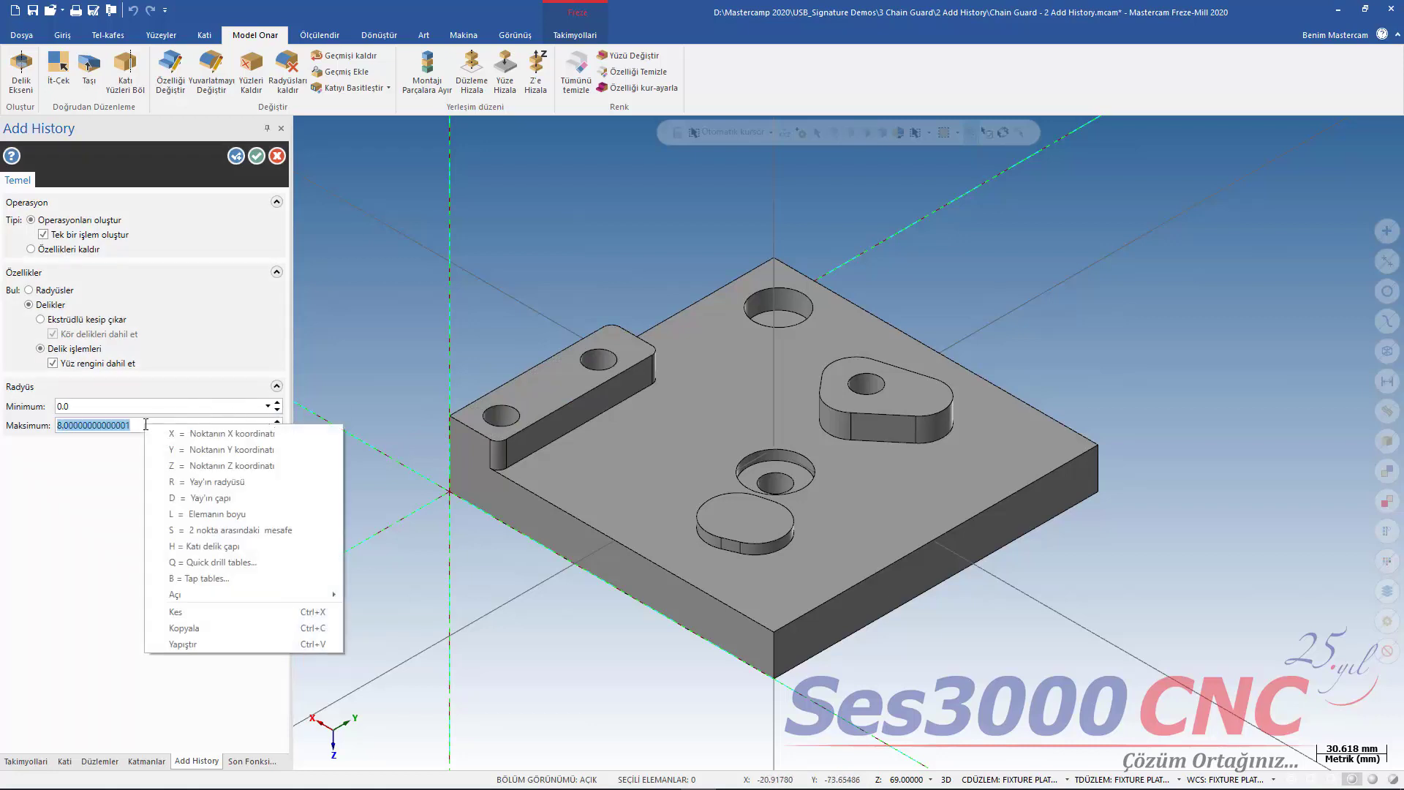
left_click(176, 486)
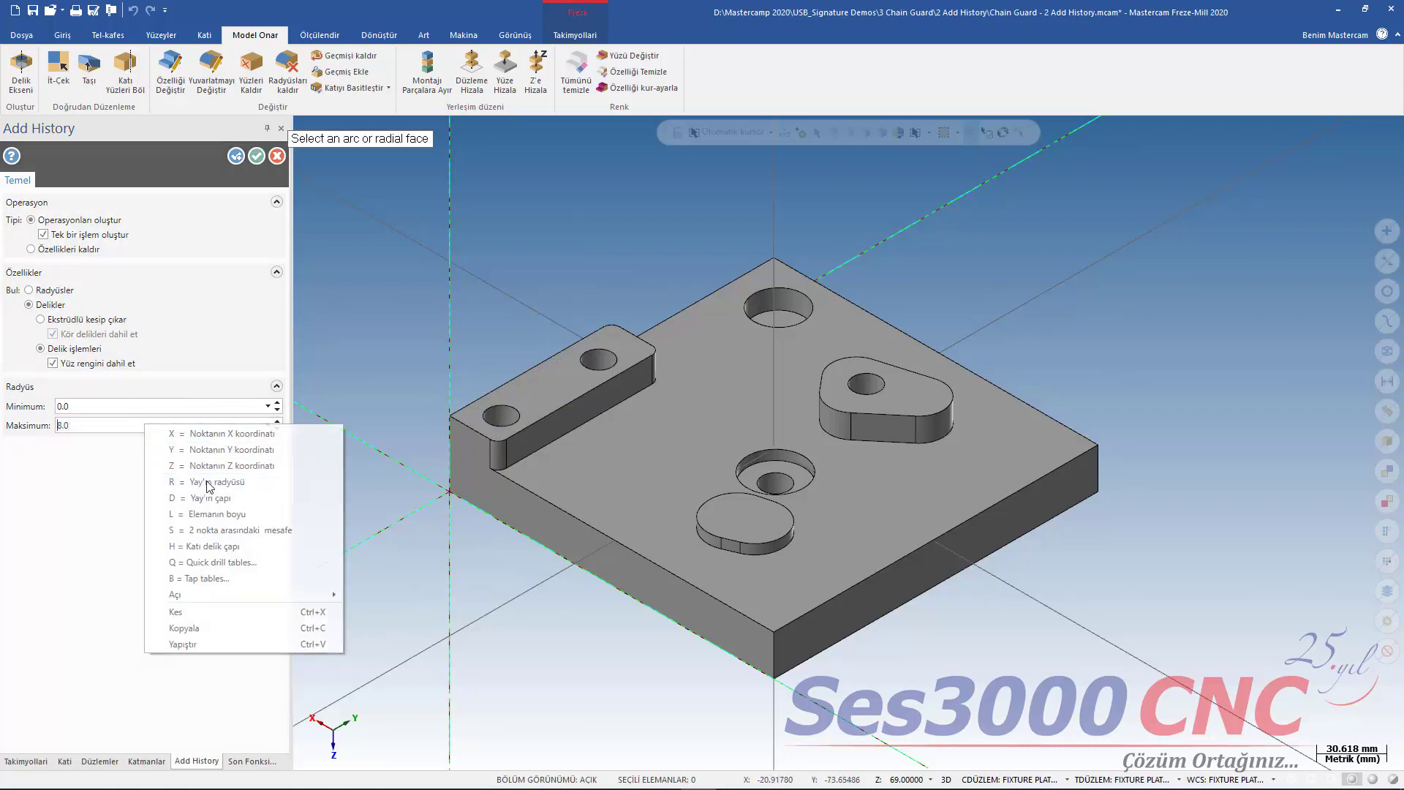
left_click(760, 452)
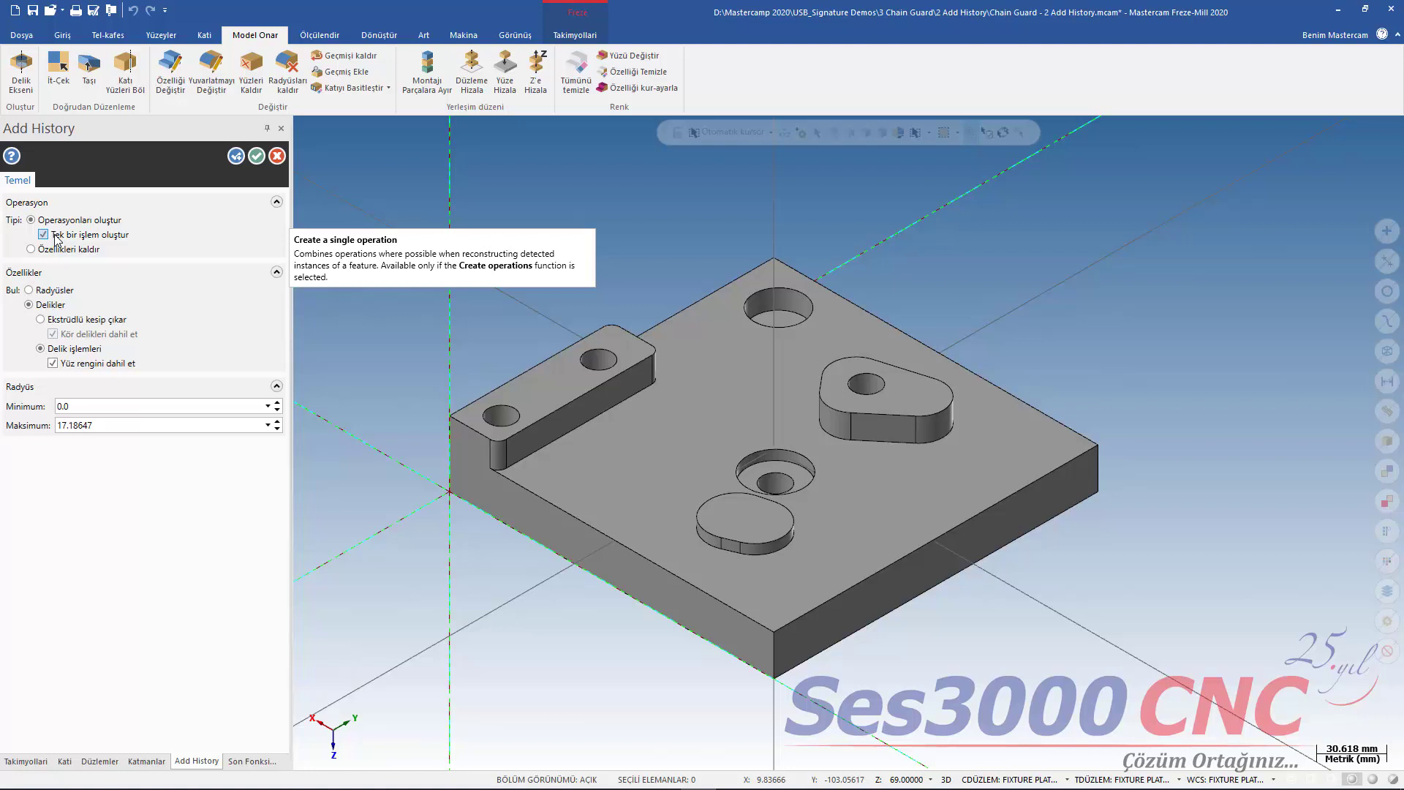
left_click(256, 156)
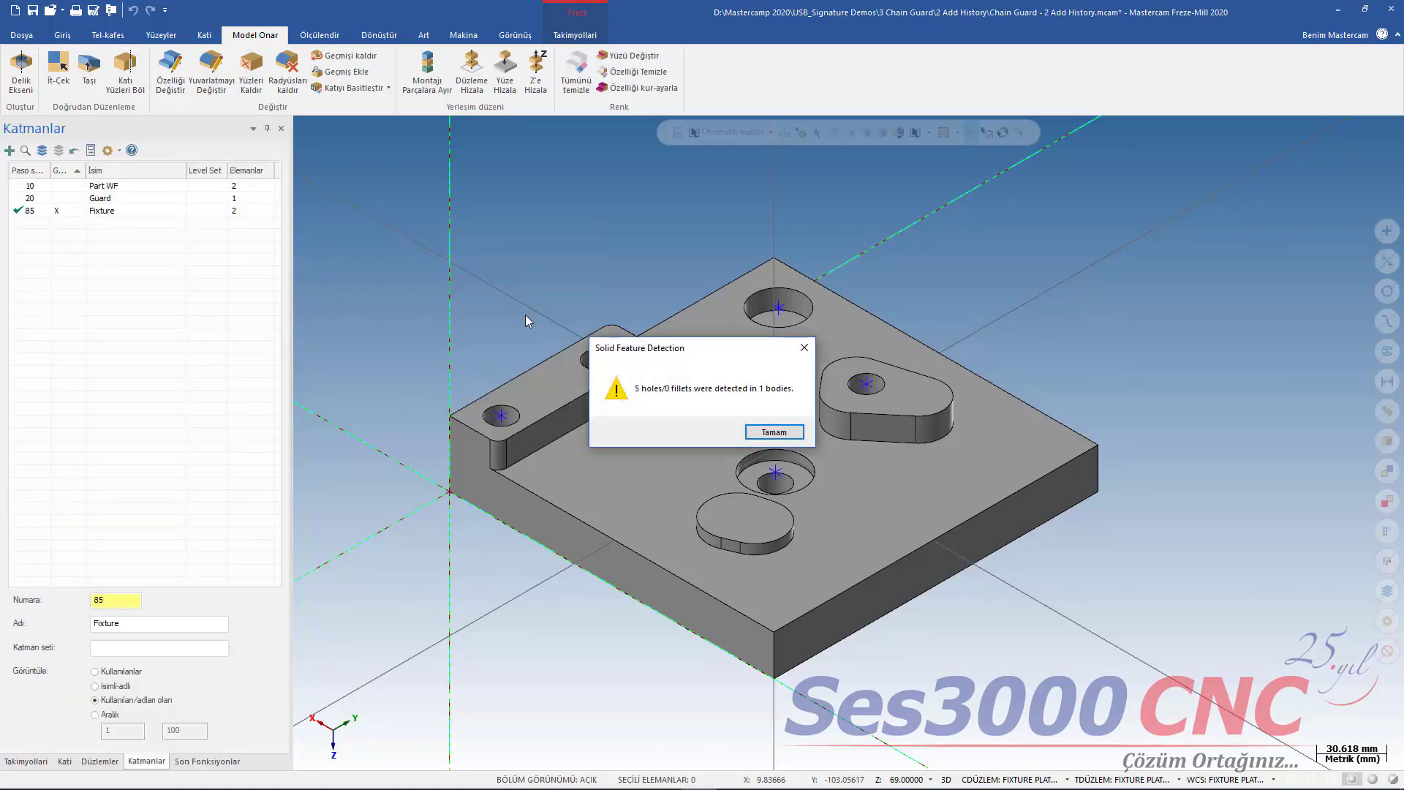
Accept the 5 detected holes and preview the counterbore and simple-hole features in the solid history.
left_click(774, 432)
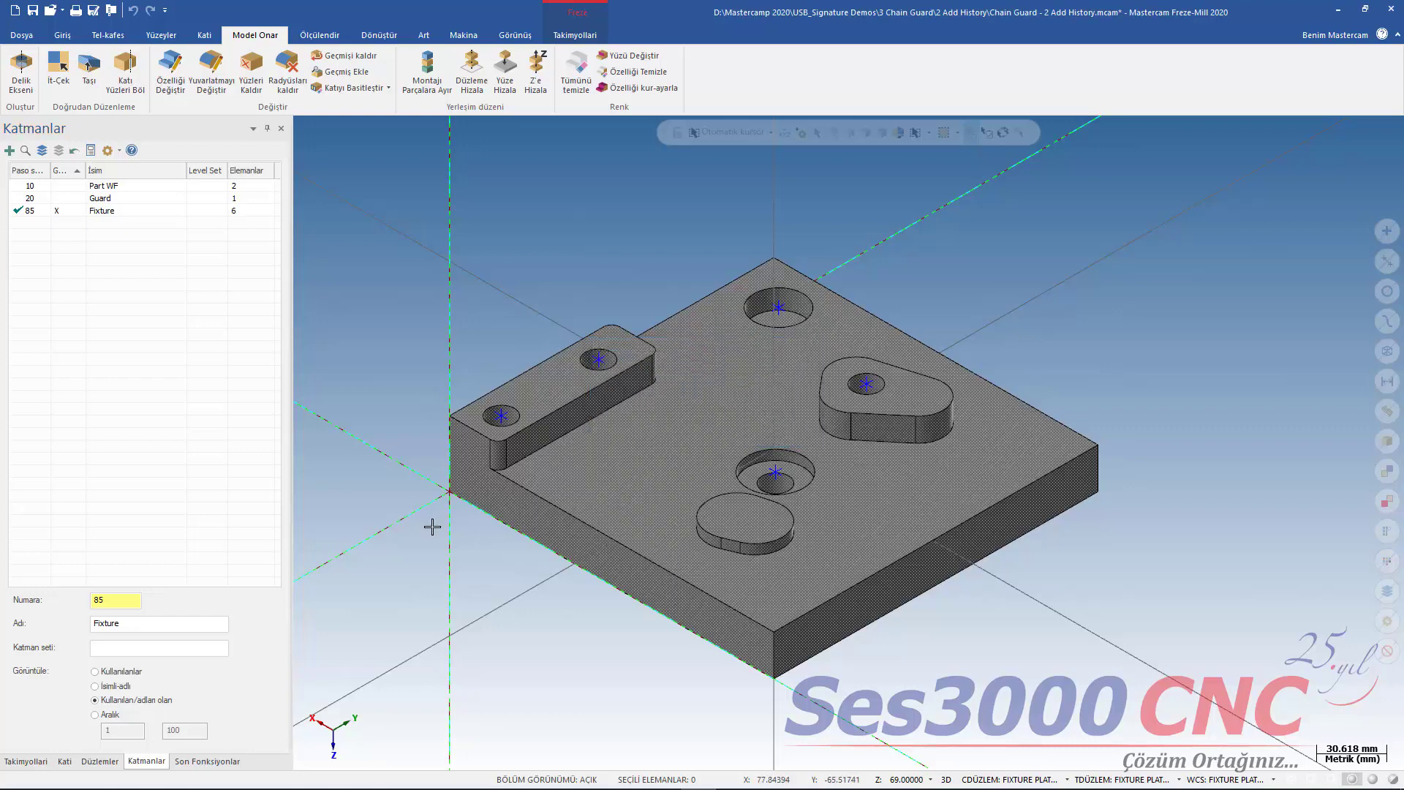
left_click(64, 761)
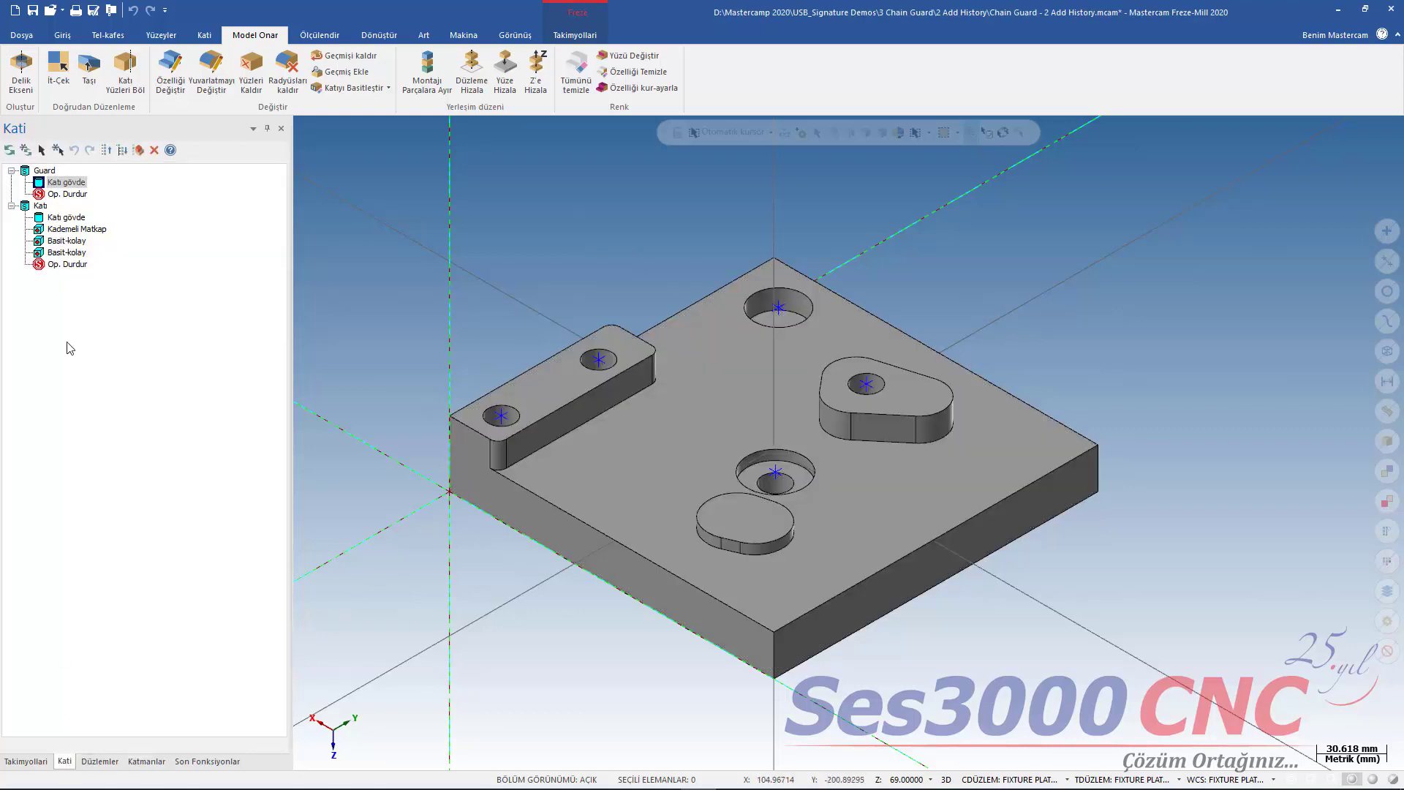
left_click(58, 242)
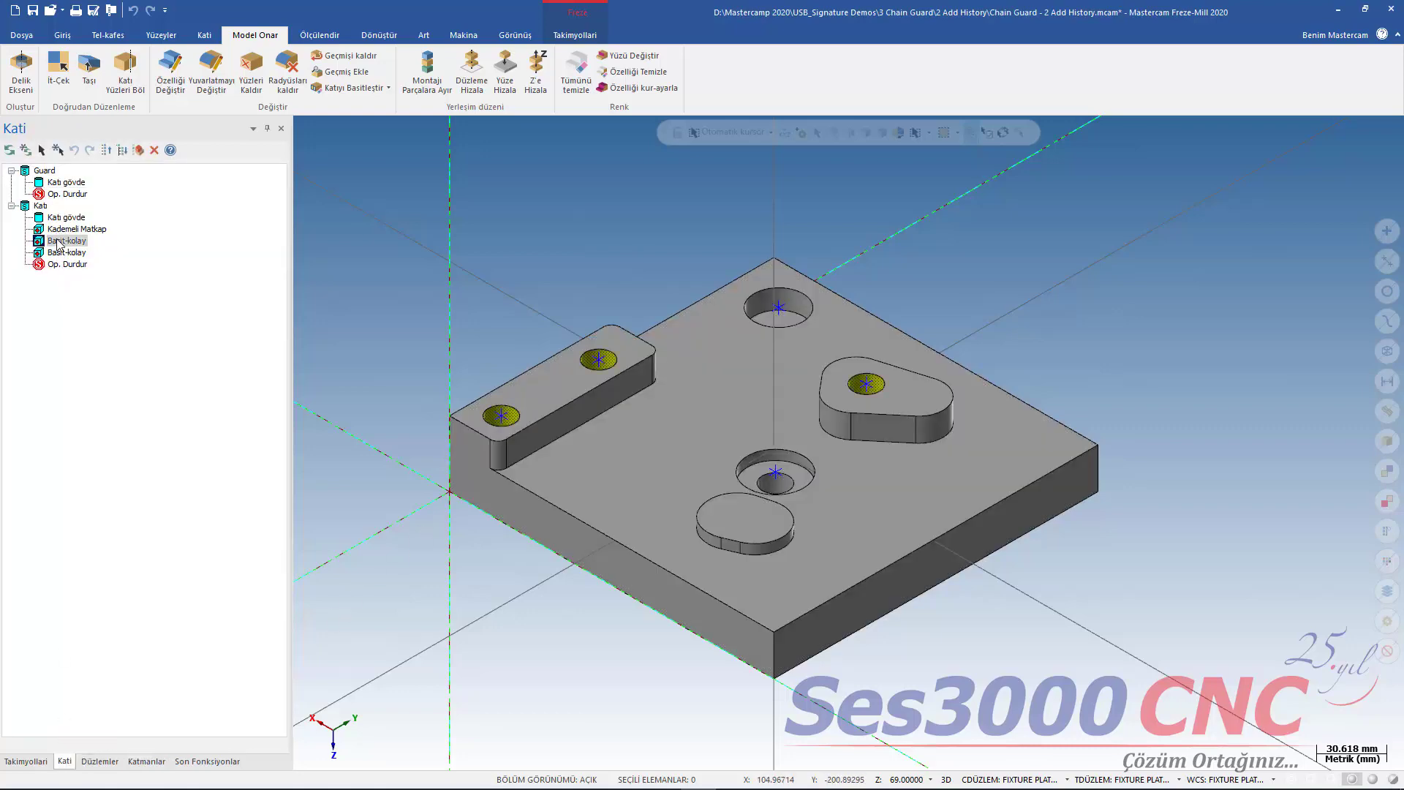
left_click(64, 230)
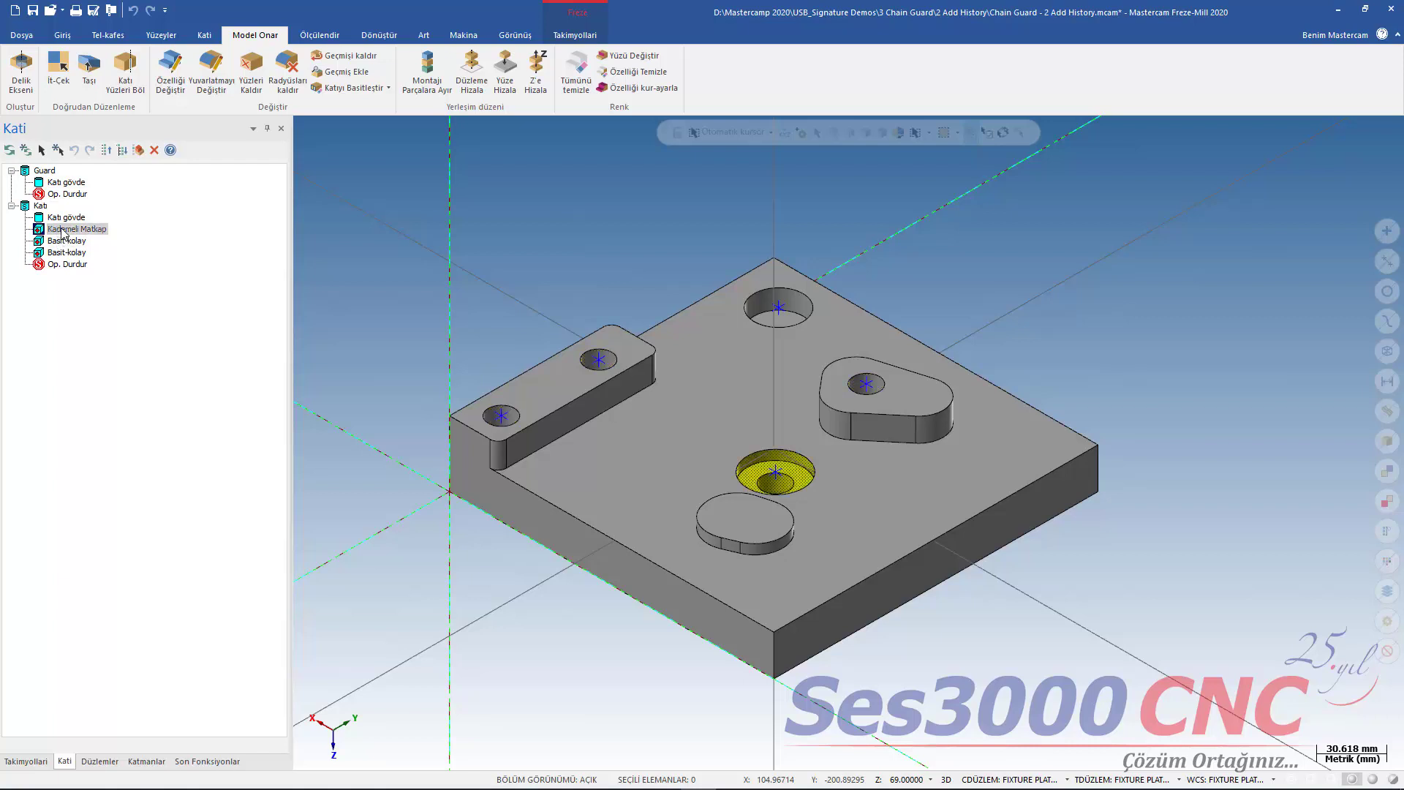
left_click(63, 242)
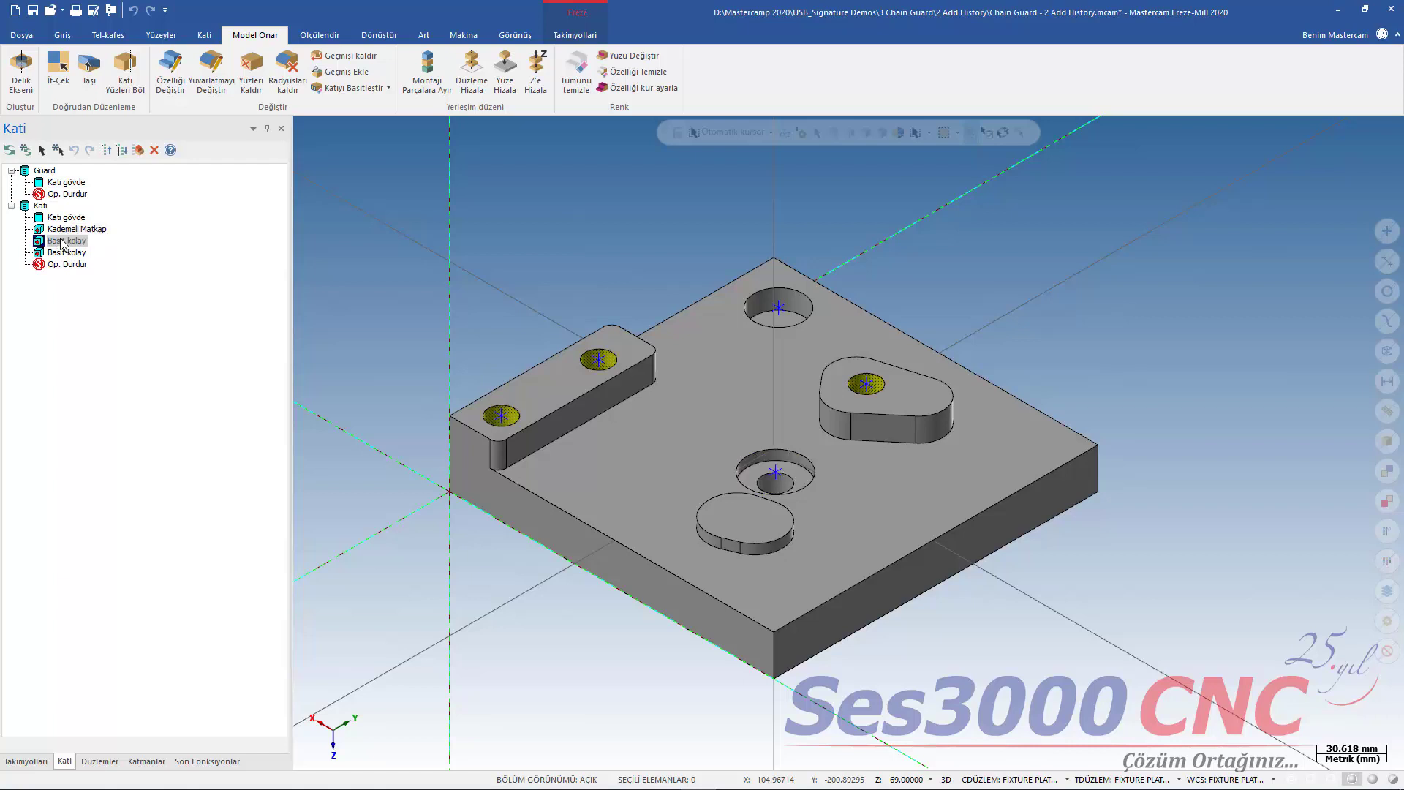
Change the three-hole simple hole feature's diameter from 16.0 to 14 and accept it.
double_click(62, 242)
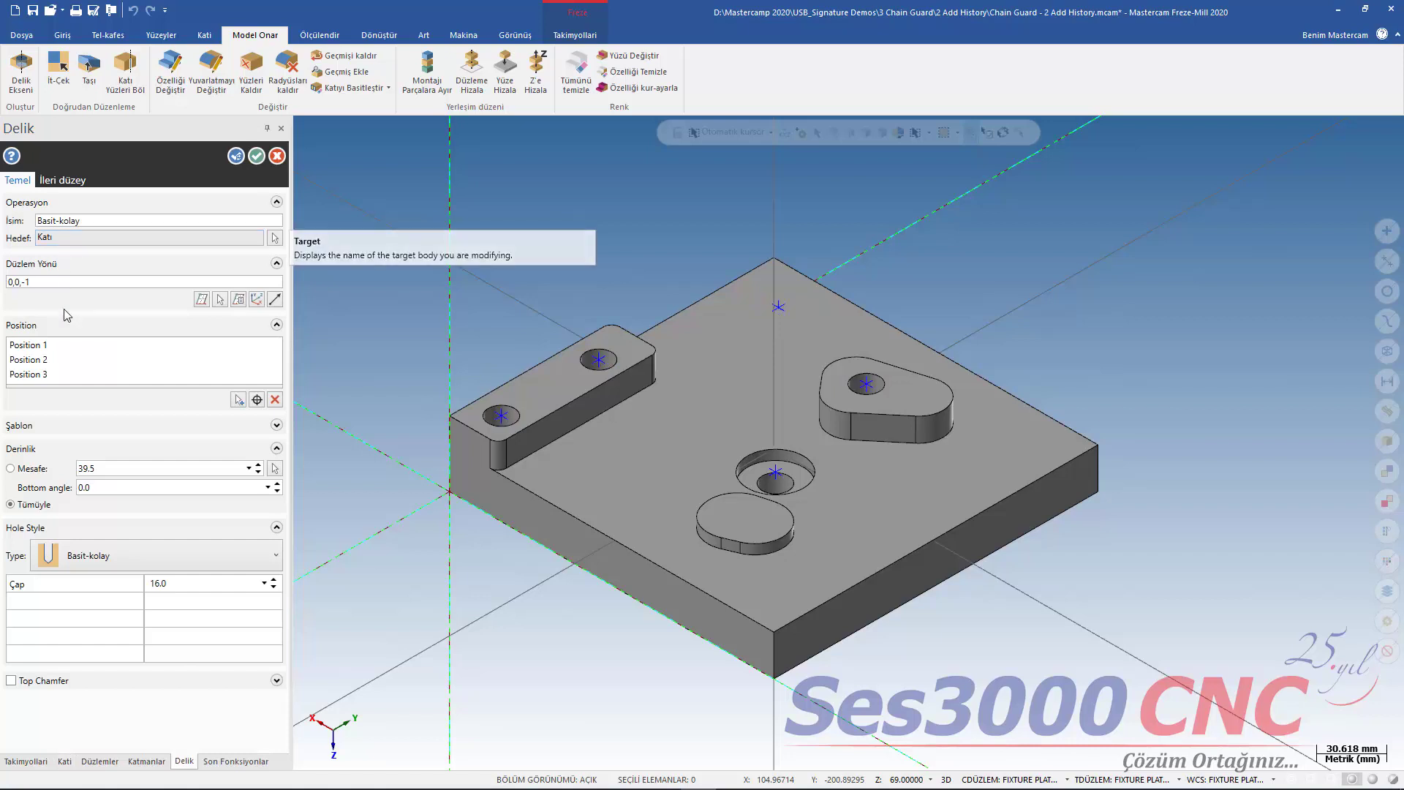
left_click(168, 584)
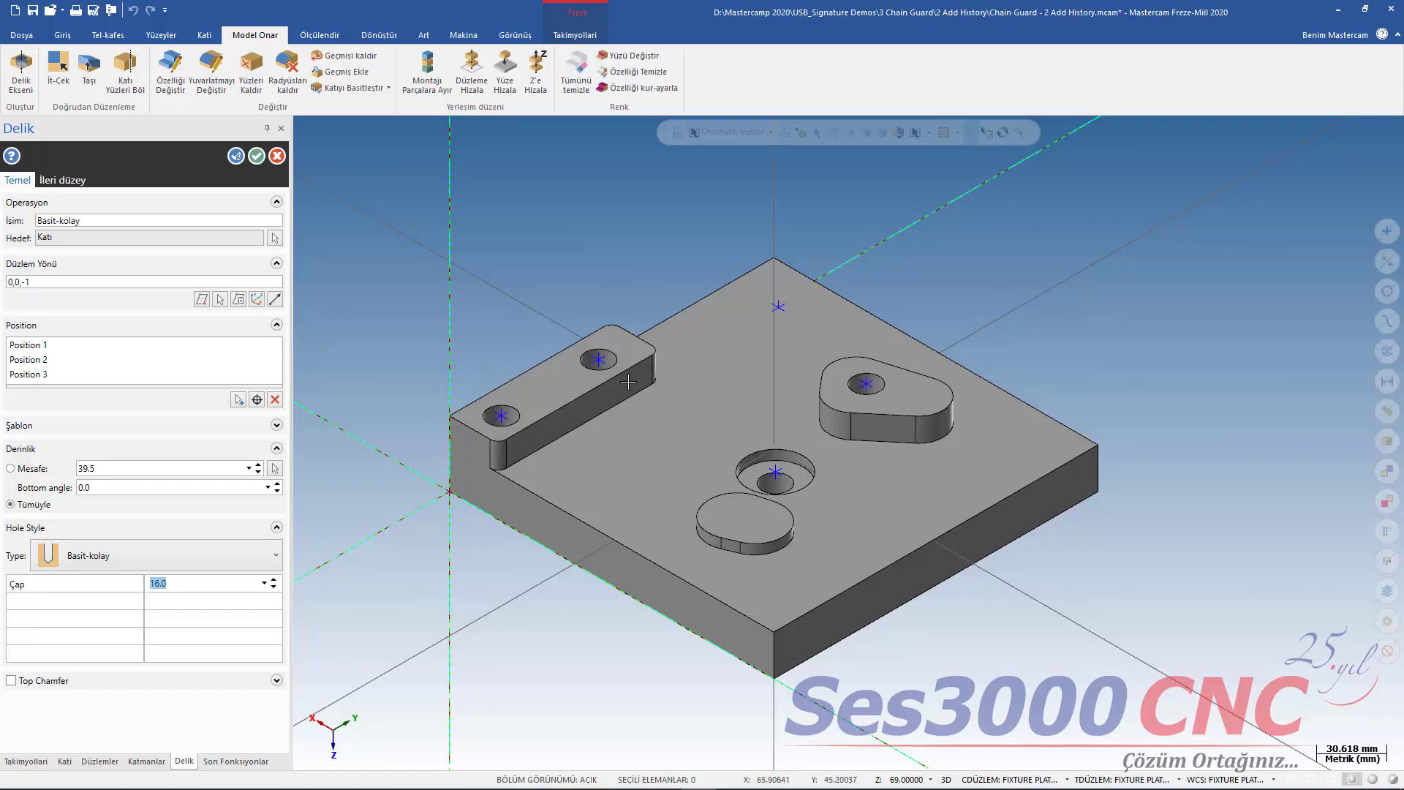
type("14")
left_click(256, 156)
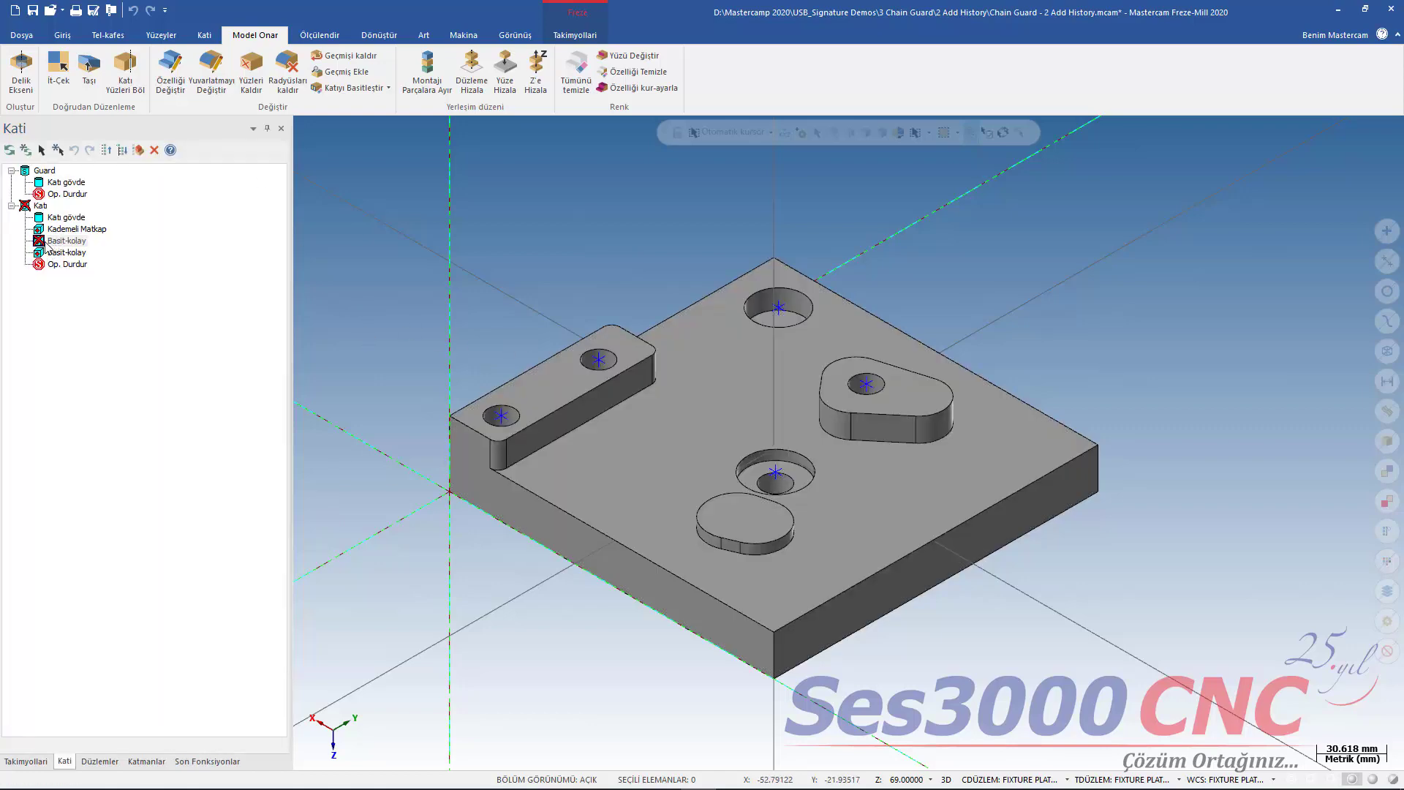
Regenerate the solid and open the counterbore hole feature for editing.
left_click(9, 149)
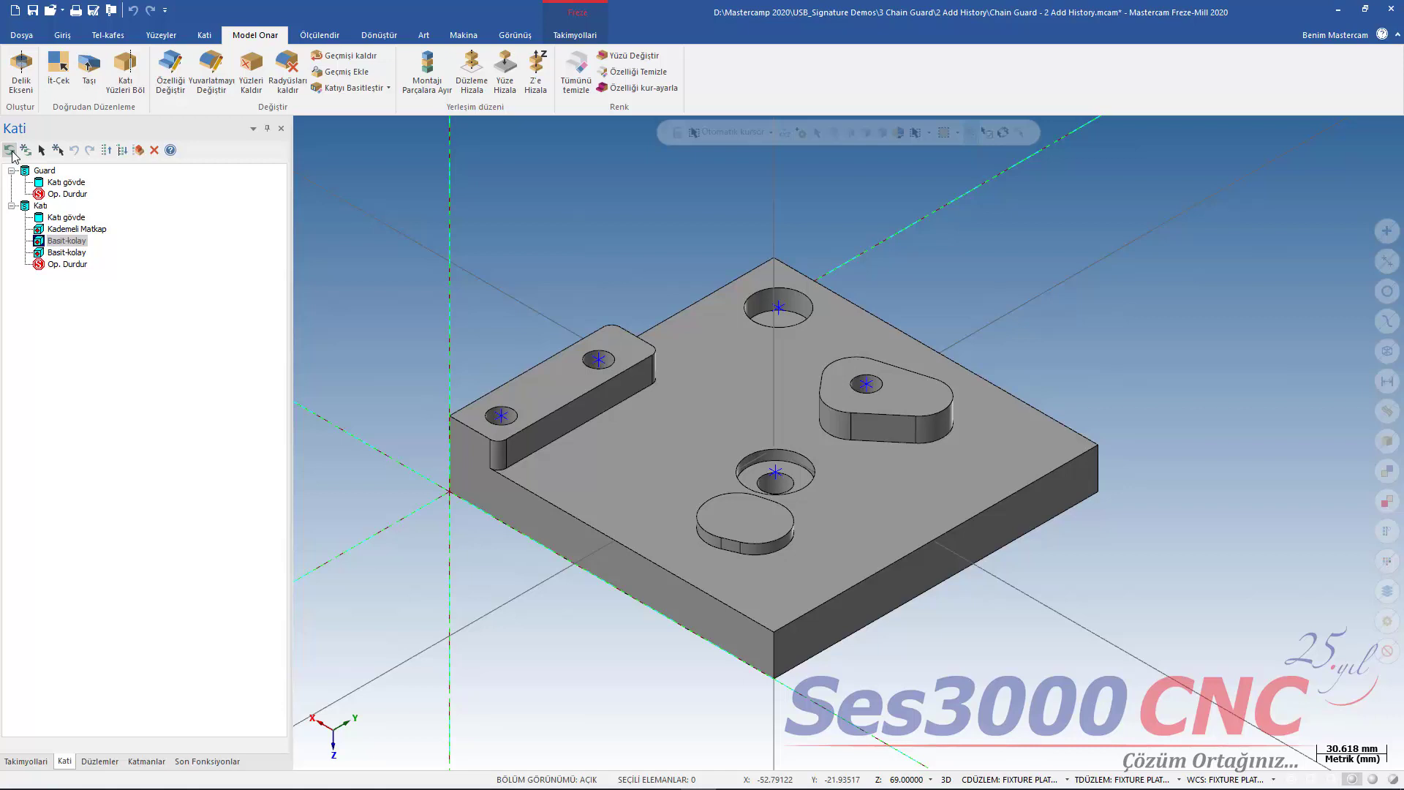
left_click(63, 231)
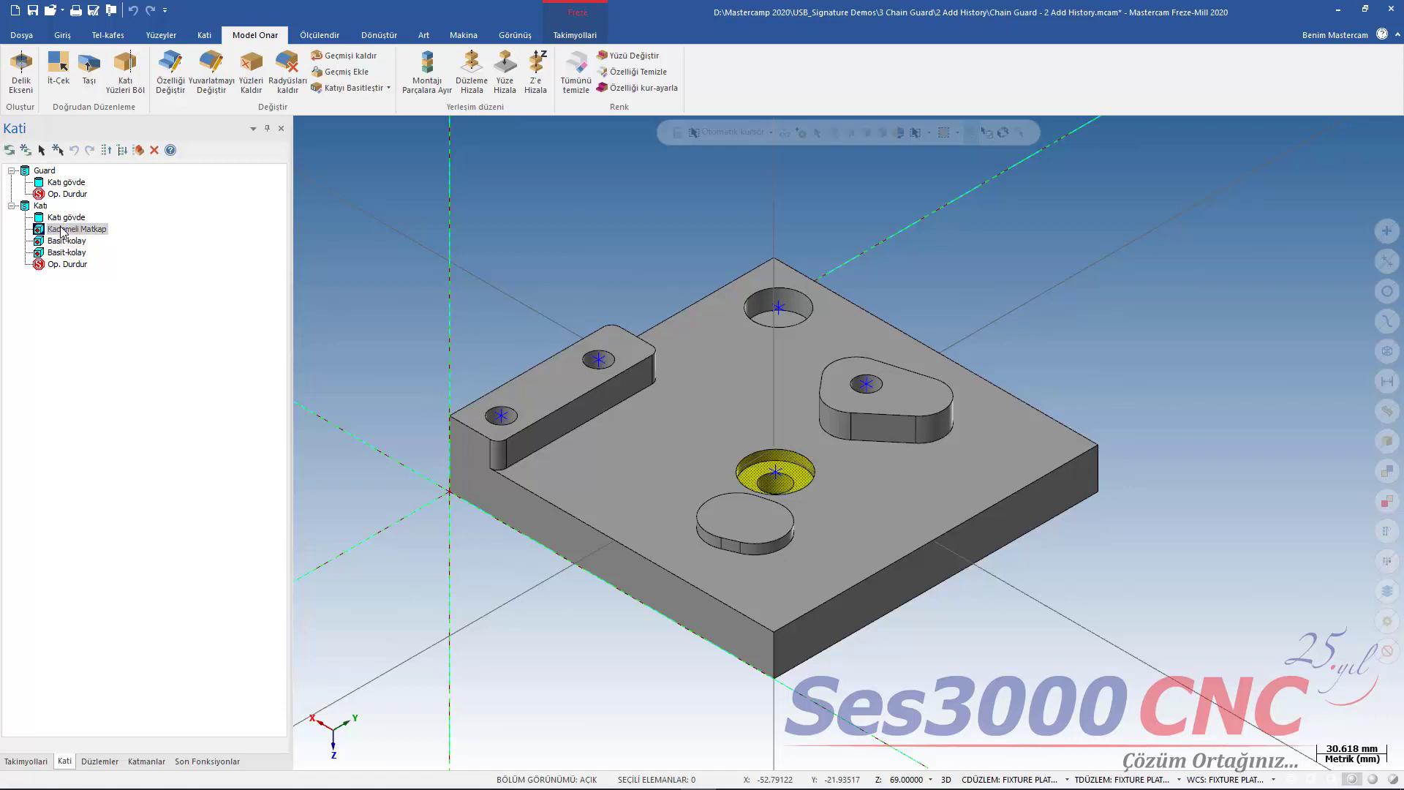
double_click(63, 231)
Set hole diameter 14, counterbore diameter 35 and counterbore depth 6, and accept.
left_click(177, 581)
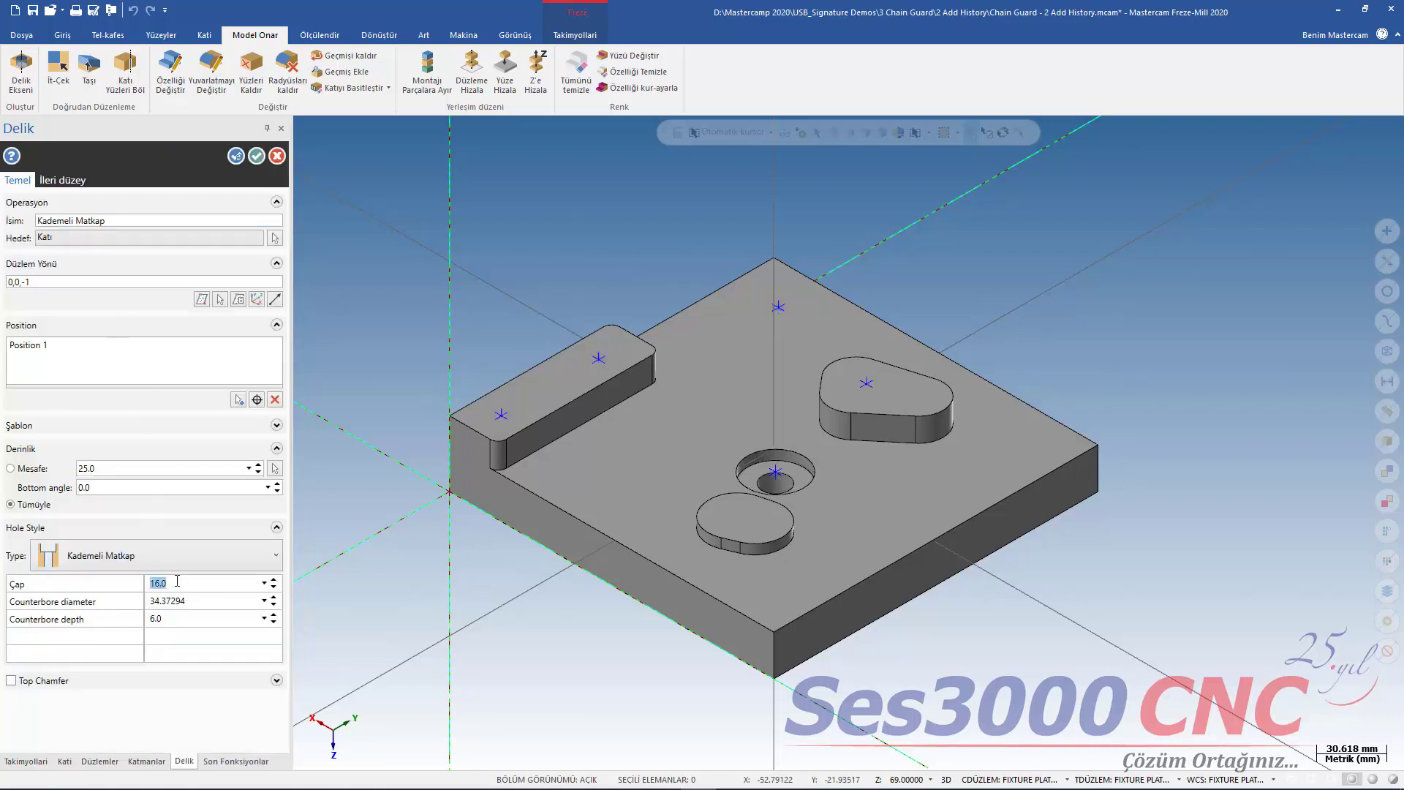
type("14")
key("Tab")
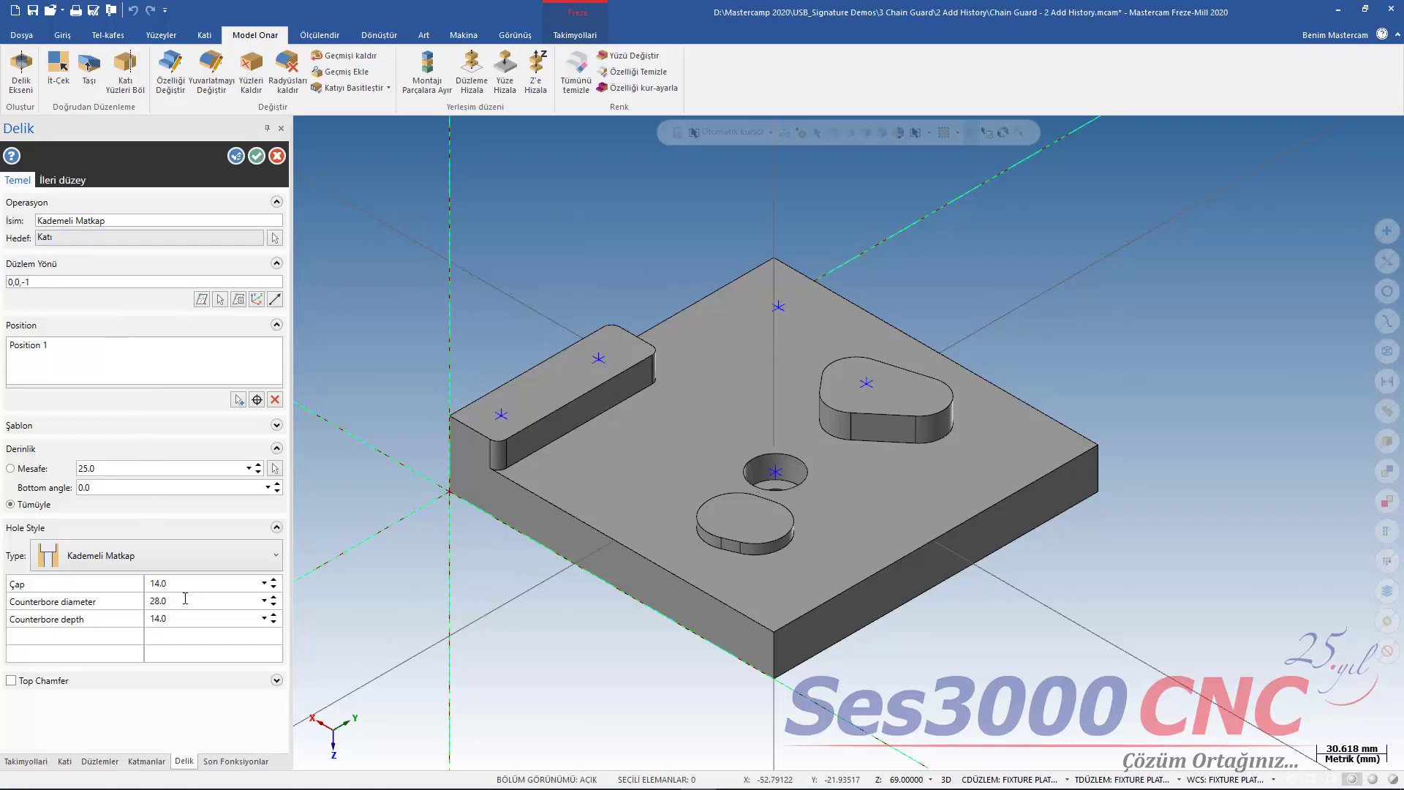
type("35")
key("Tab")
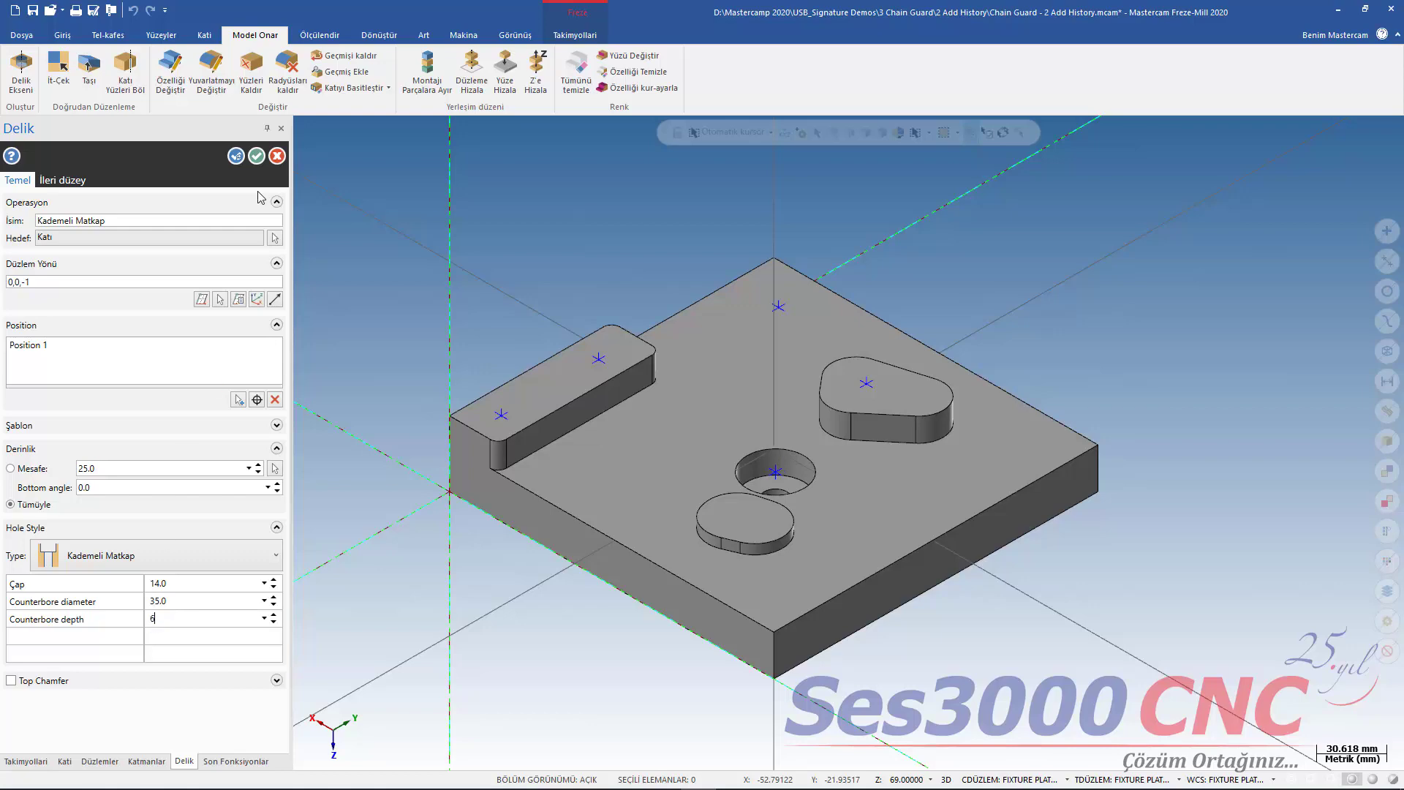
left_click(256, 157)
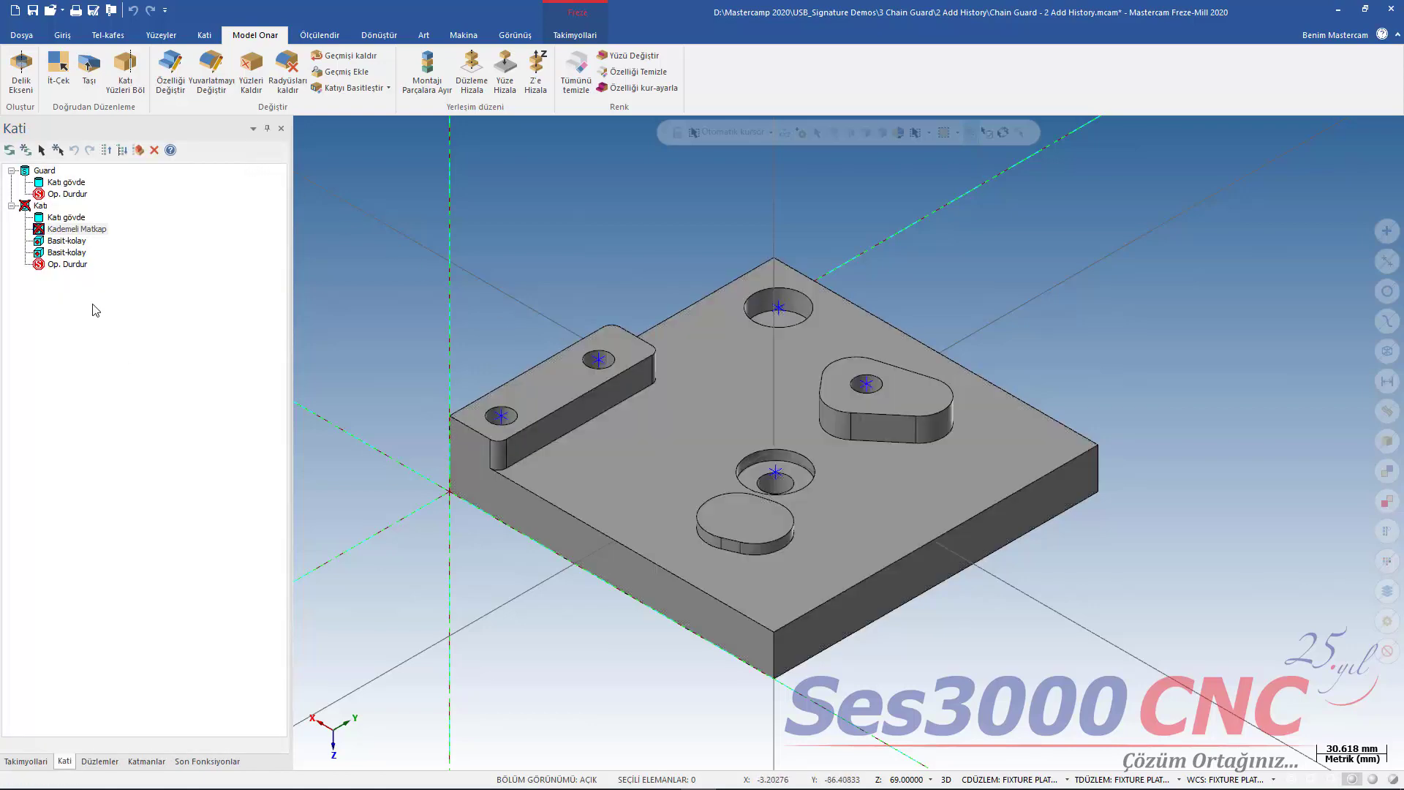
Regenerate the plate and make level 20 Guard visible again.
left_click(9, 151)
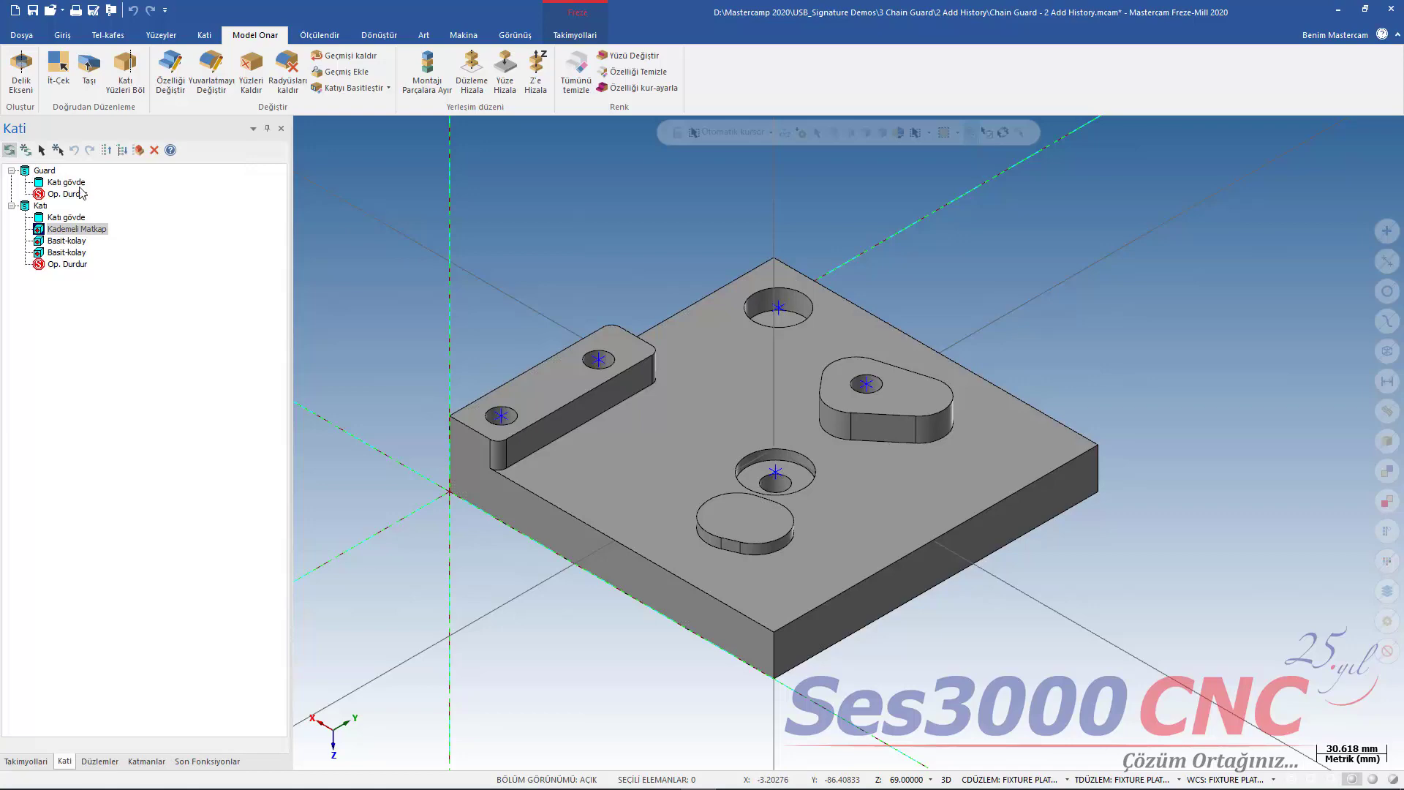
left_click(146, 760)
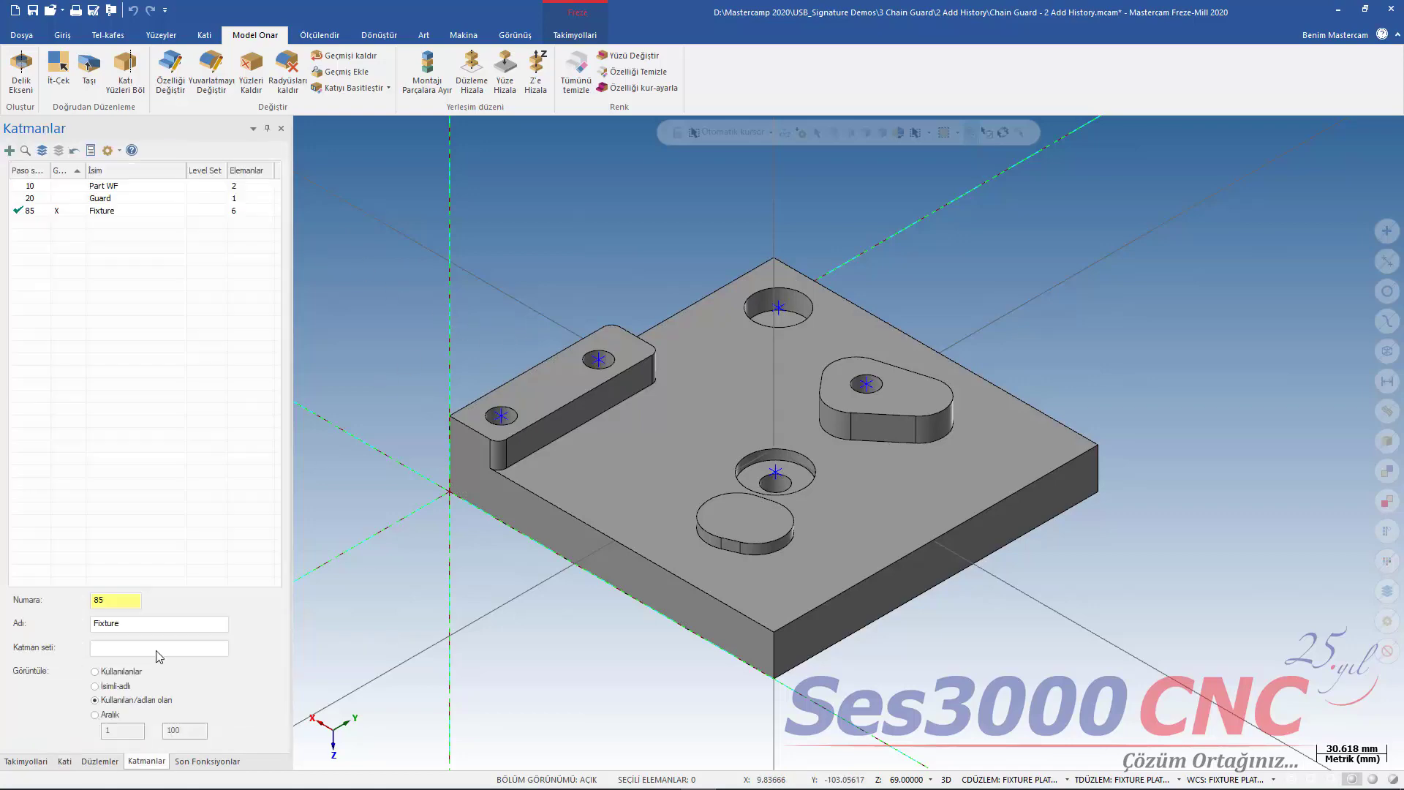
left_click(77, 203)
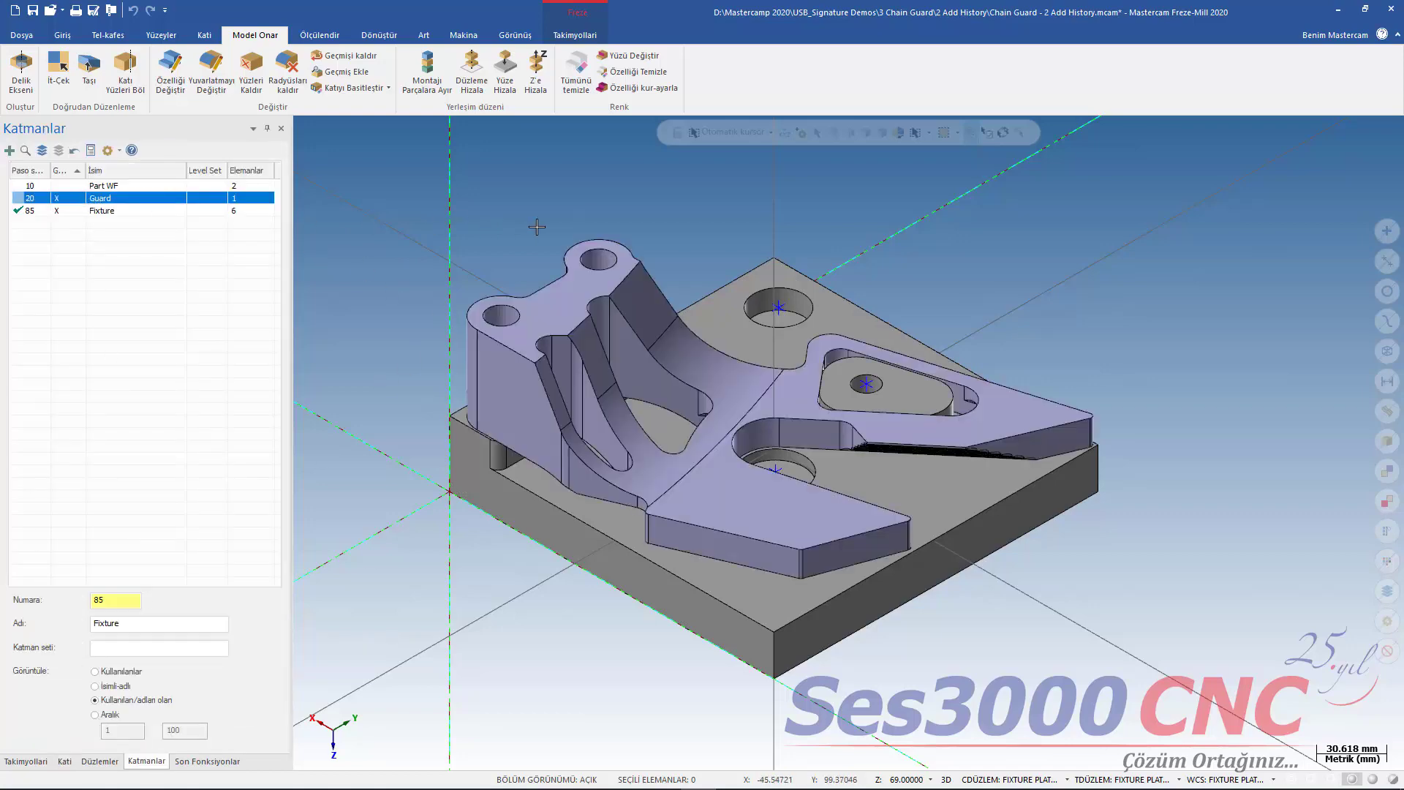
View the guard on the plate from the top, zooming in and out, then return to isometric.
right_click(547, 259)
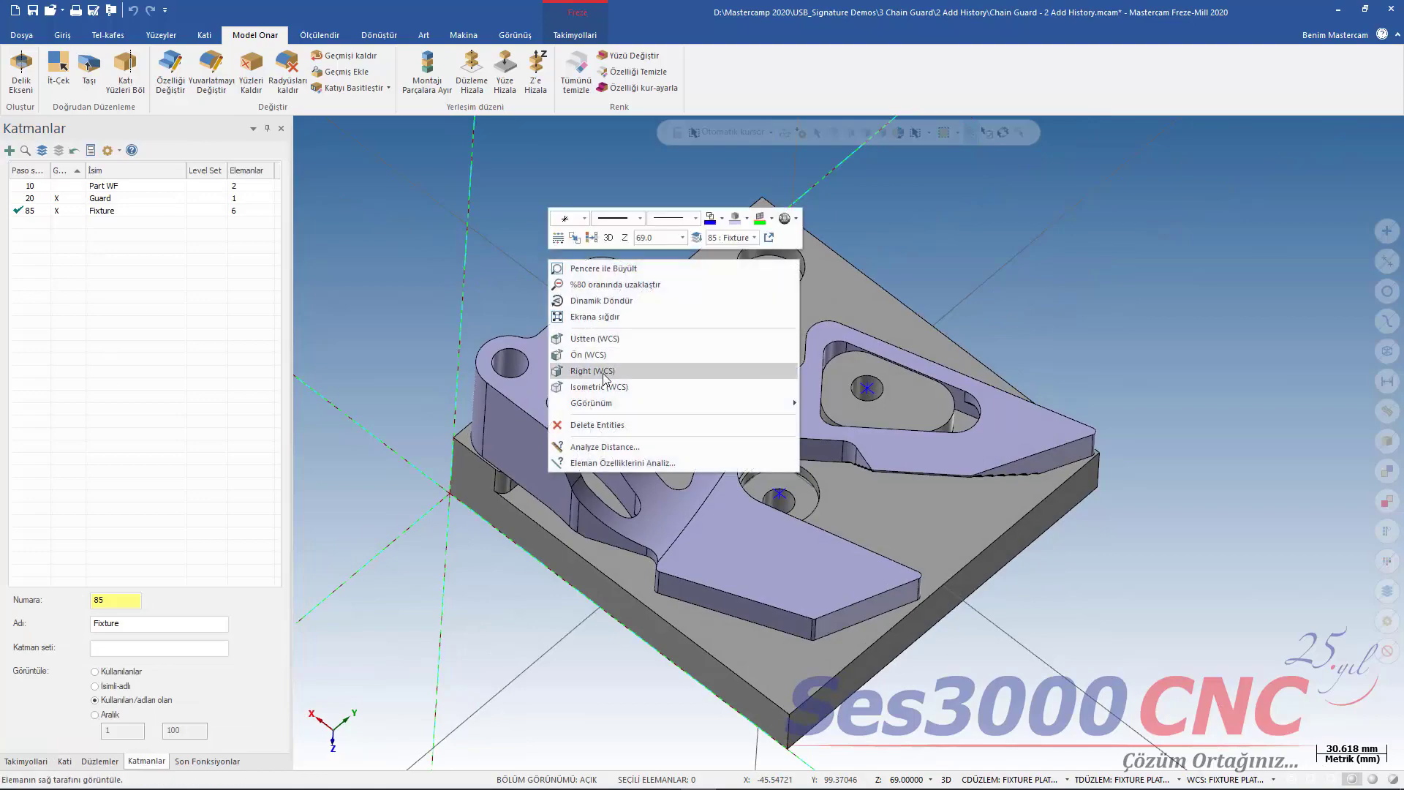
left_click(598, 340)
scroll(546, 469, "up", 2)
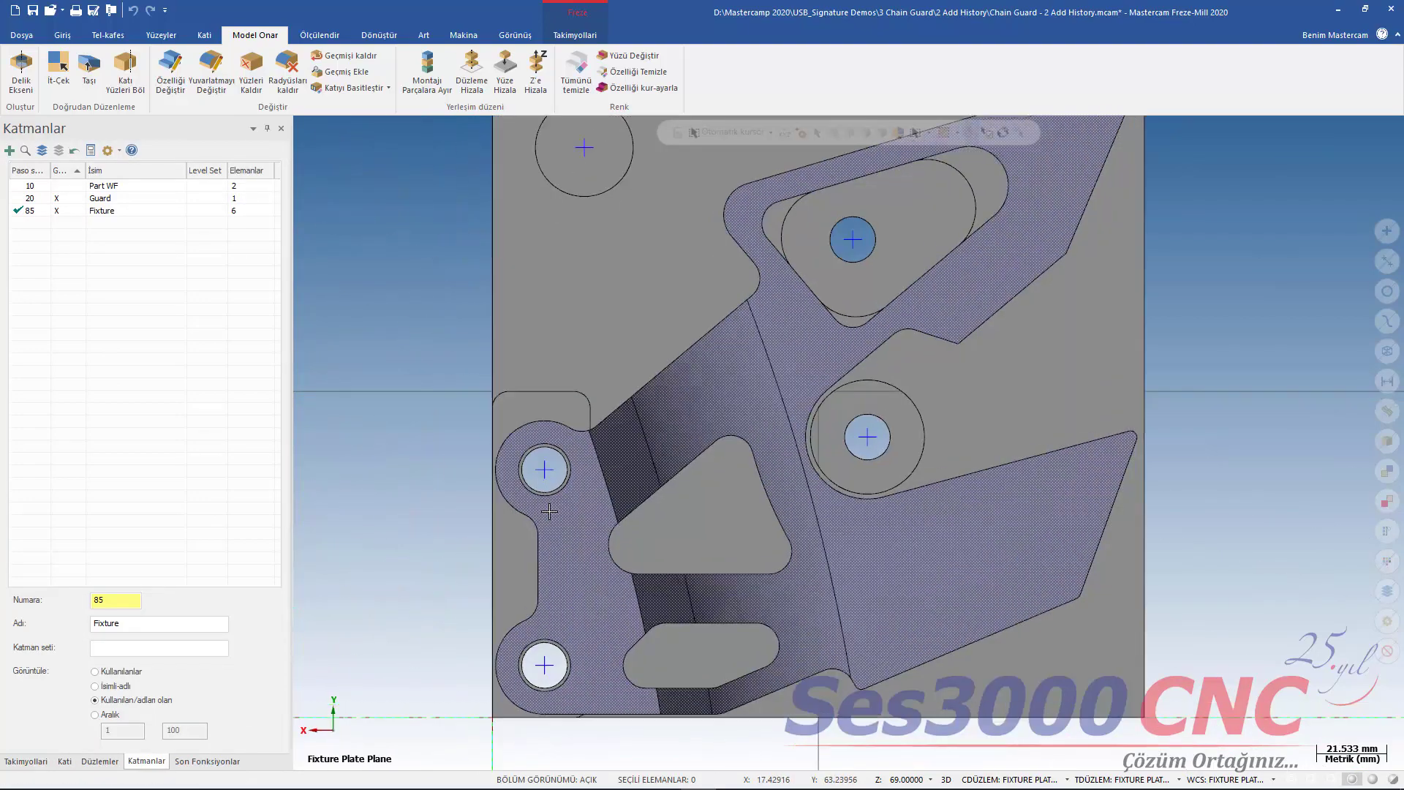
scroll(547, 468, "up", 2)
scroll(547, 468, "up", 2)
scroll(547, 469, "down", 1)
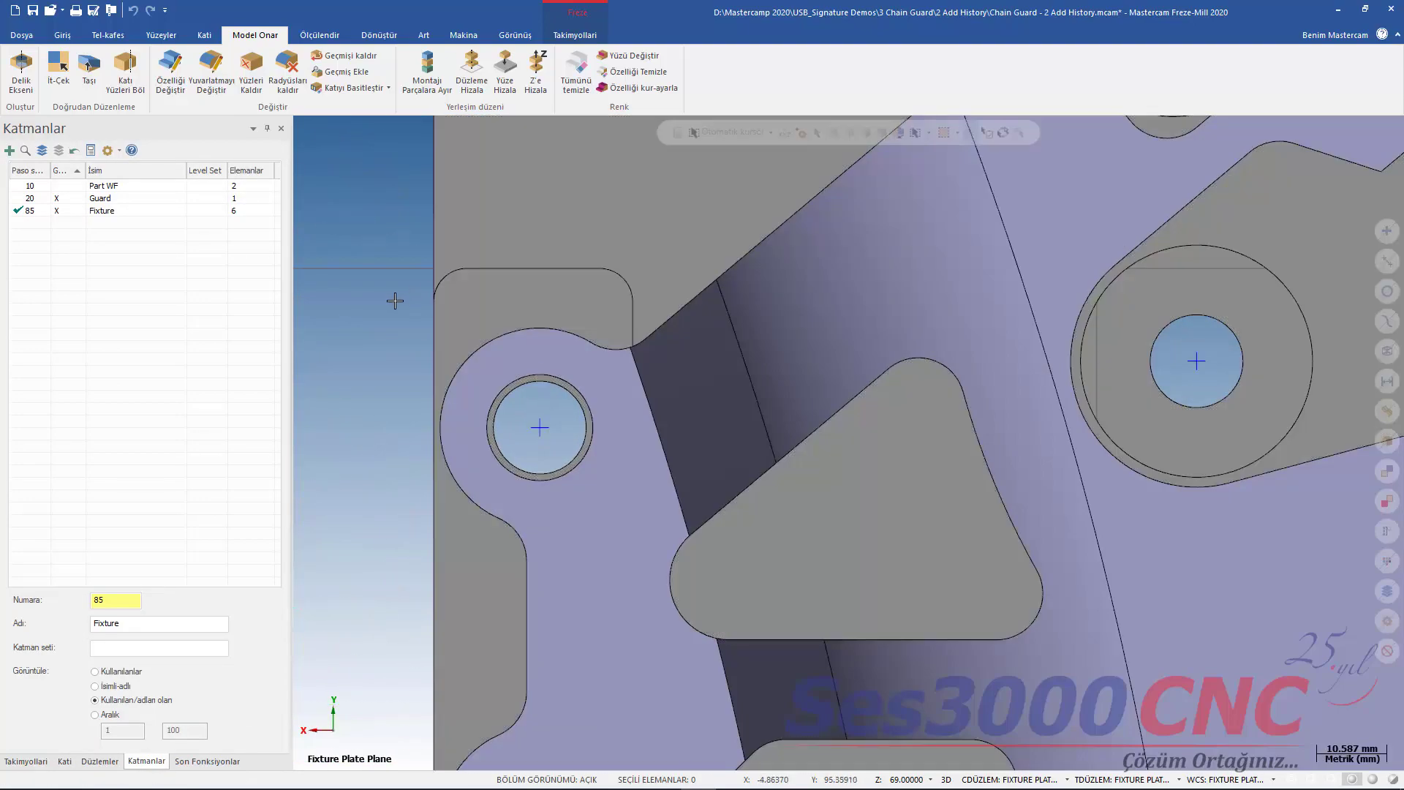
scroll(395, 301, "down", 2)
scroll(395, 300, "down", 1)
scroll(725, 581, "down", 1)
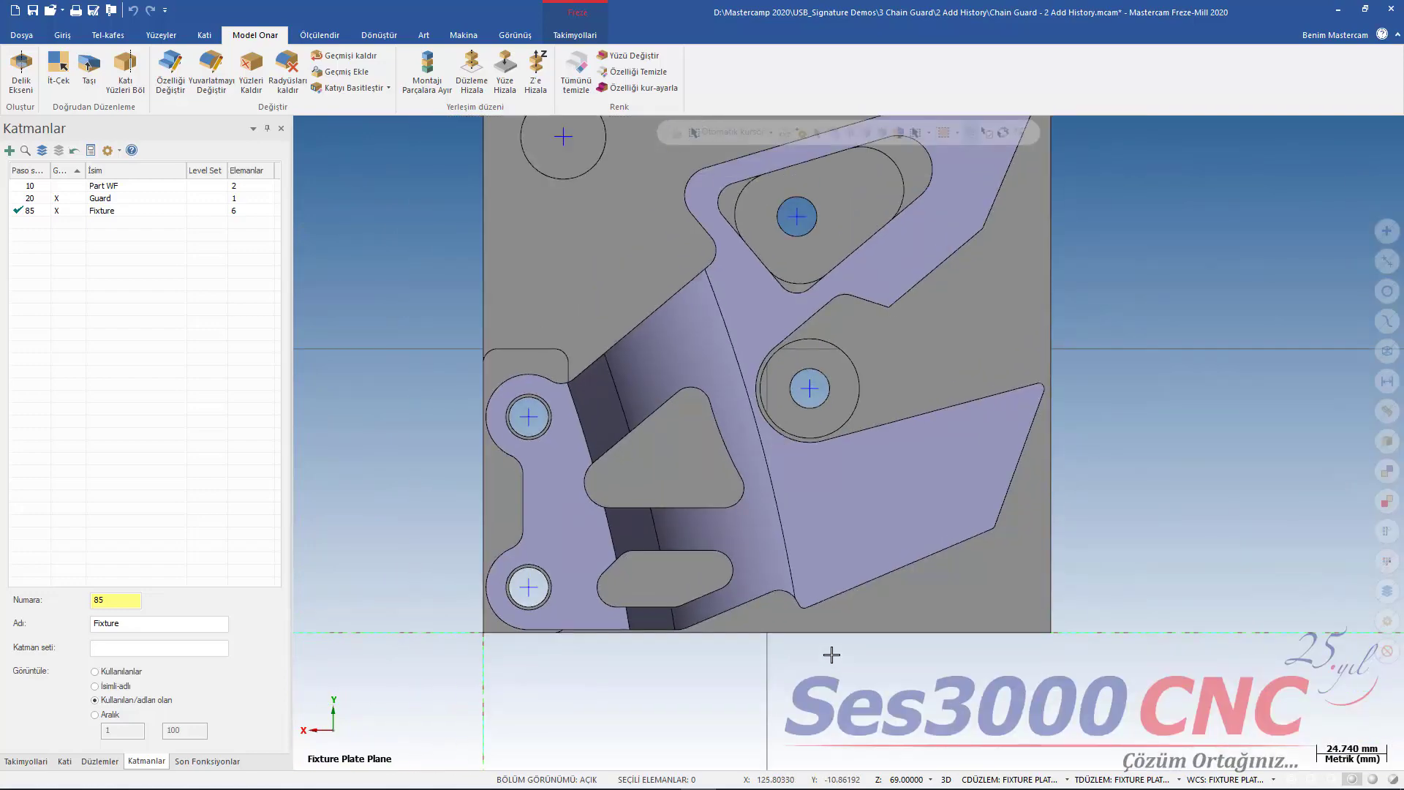
right_click(402, 407)
left_click(459, 535)
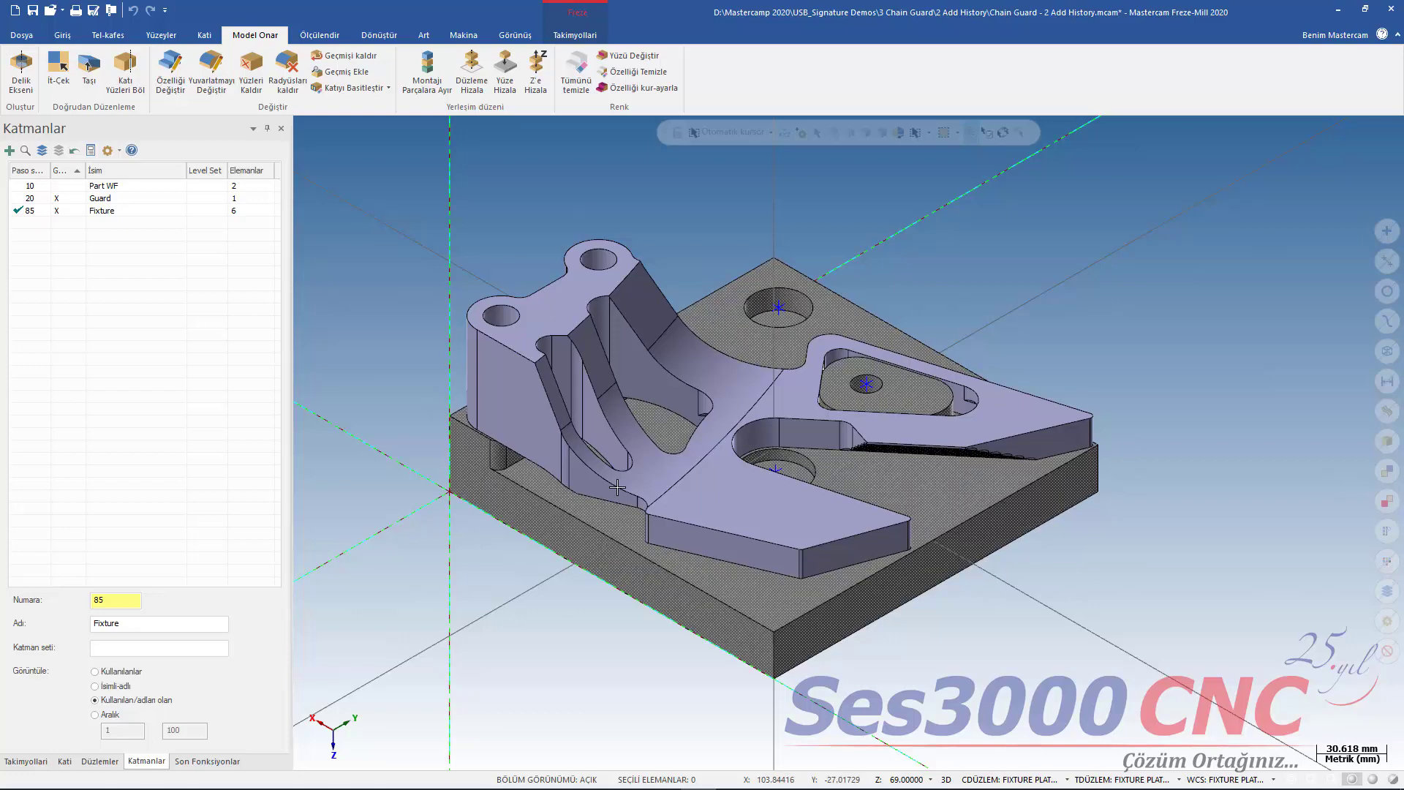
Switch between top and isometric views to inspect the guard seated on the plate.
scroll(776, 478, "down", 1)
right_click(827, 232)
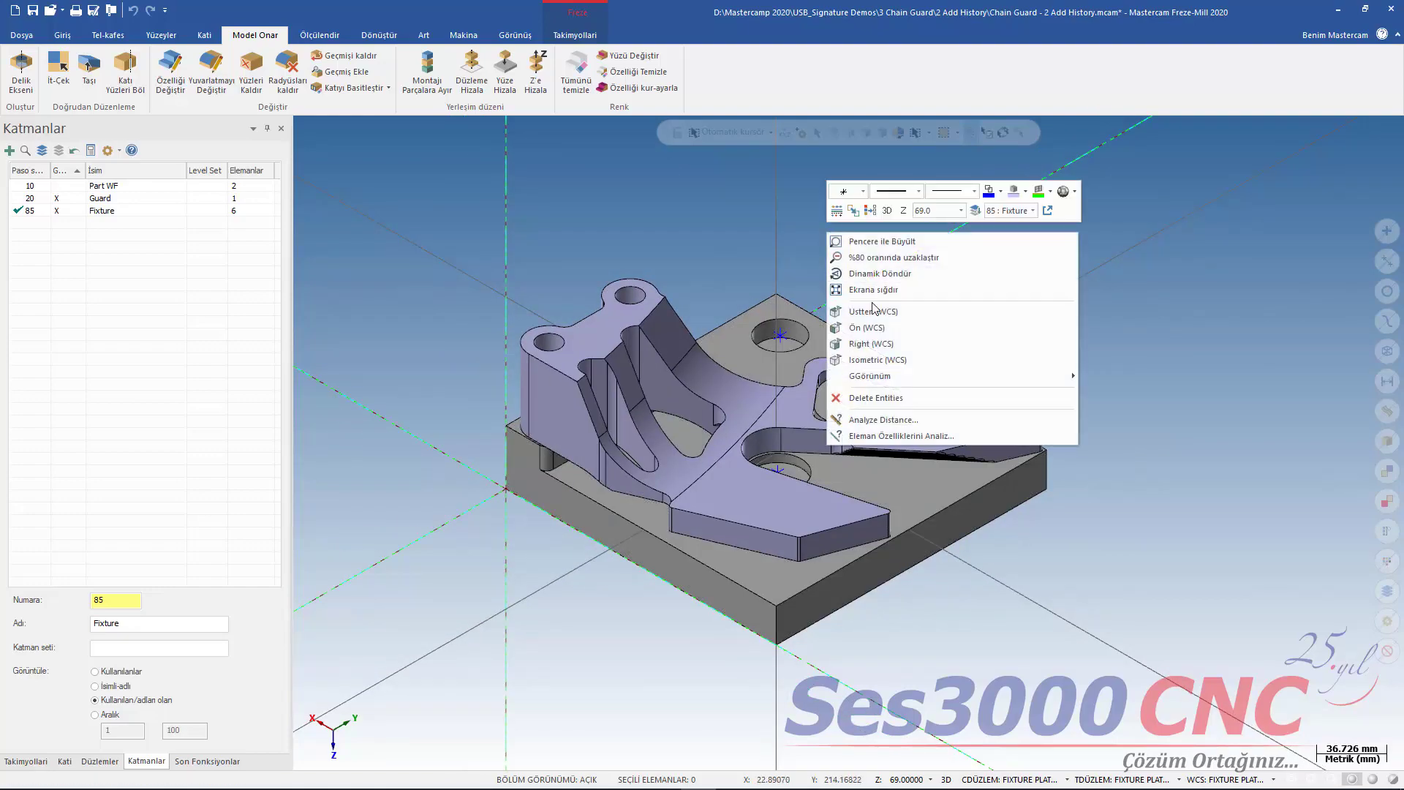
left_click(873, 311)
scroll(438, 248, "up", 2)
right_click(421, 239)
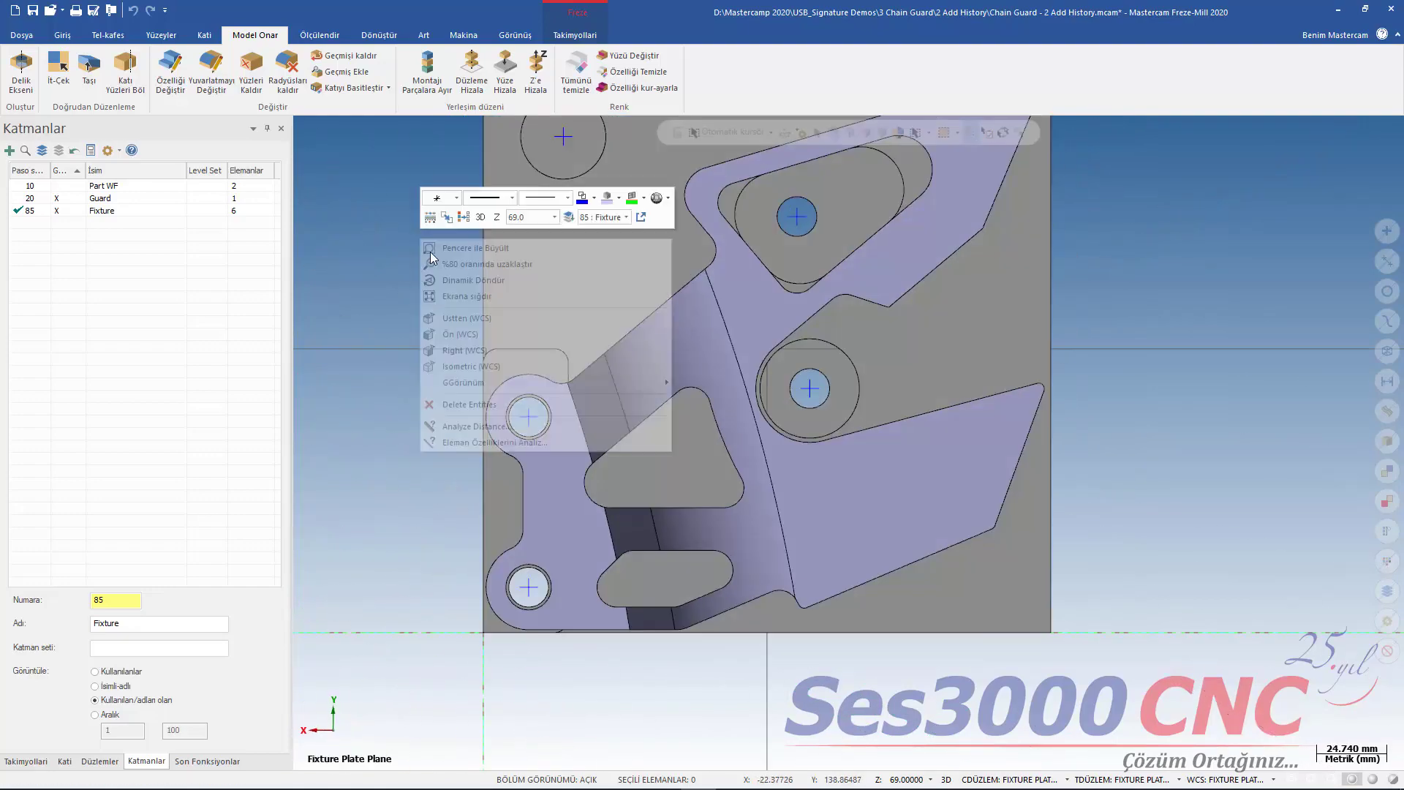
left_click(461, 366)
scroll(869, 274, "up", 1)
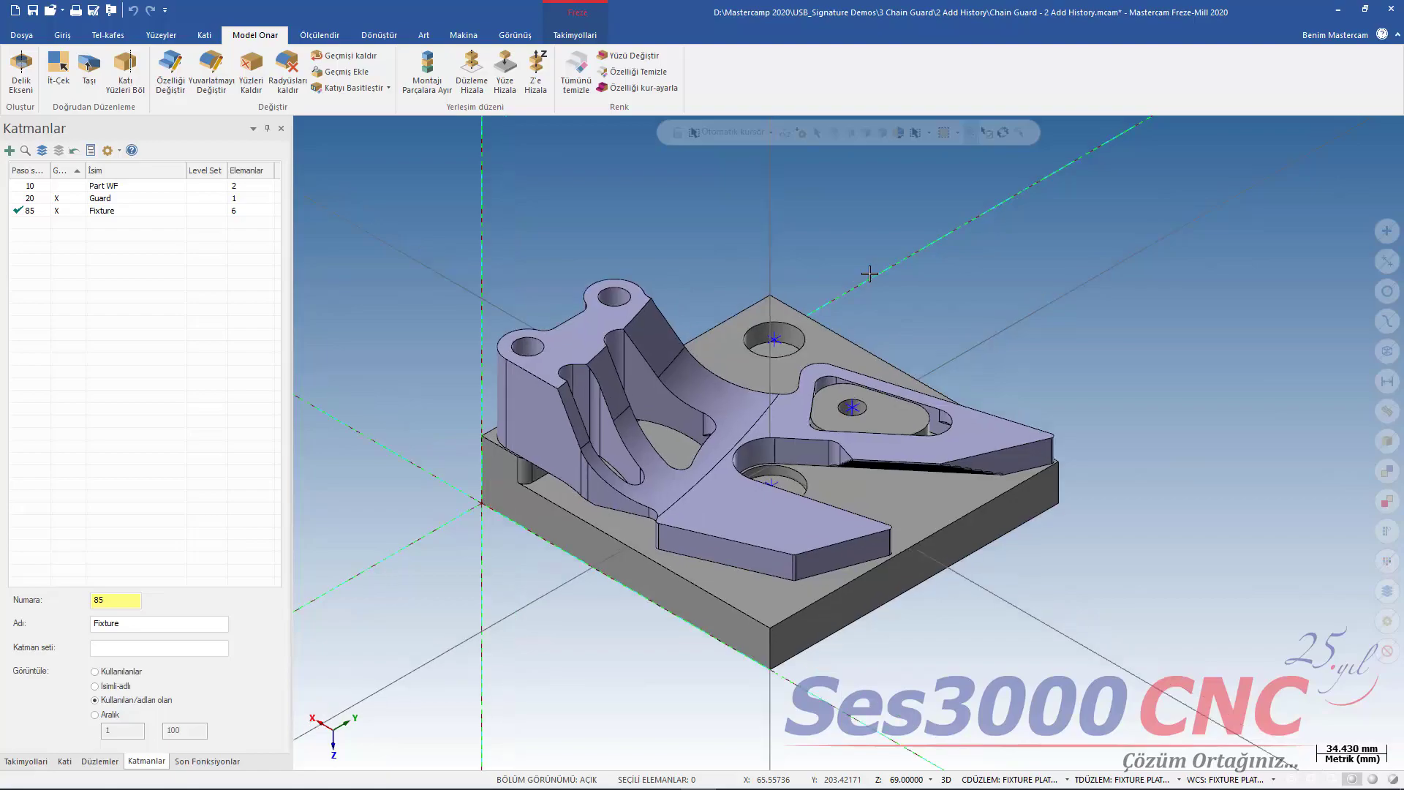